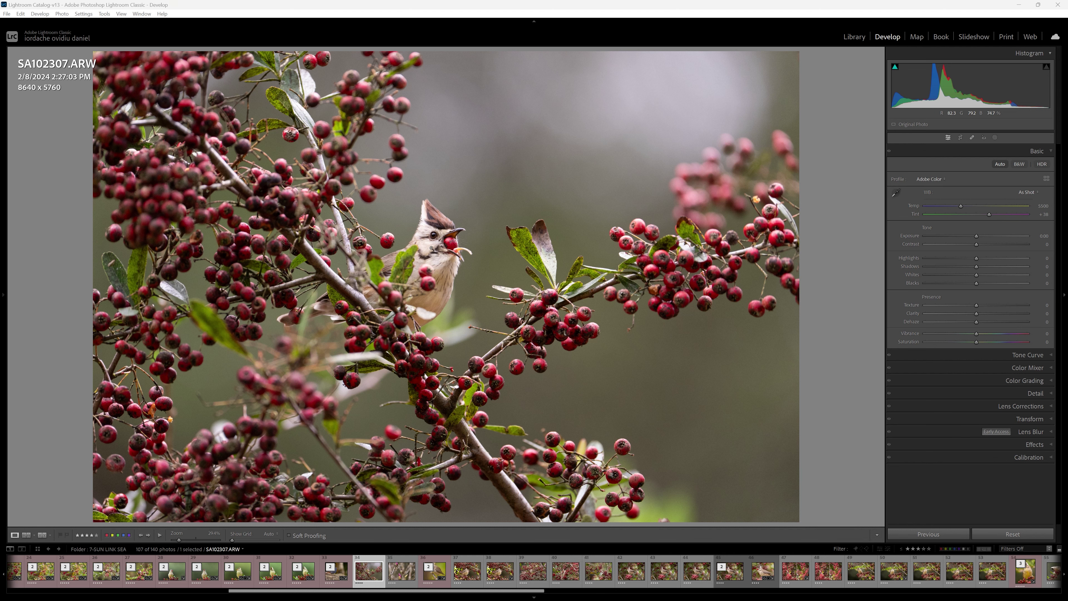
- Process the raw bird photo SA102307.ARW with the DxO PureRAW 3 plug-in, keeping DNG output and the custom destination folder
left_click(431, 248)
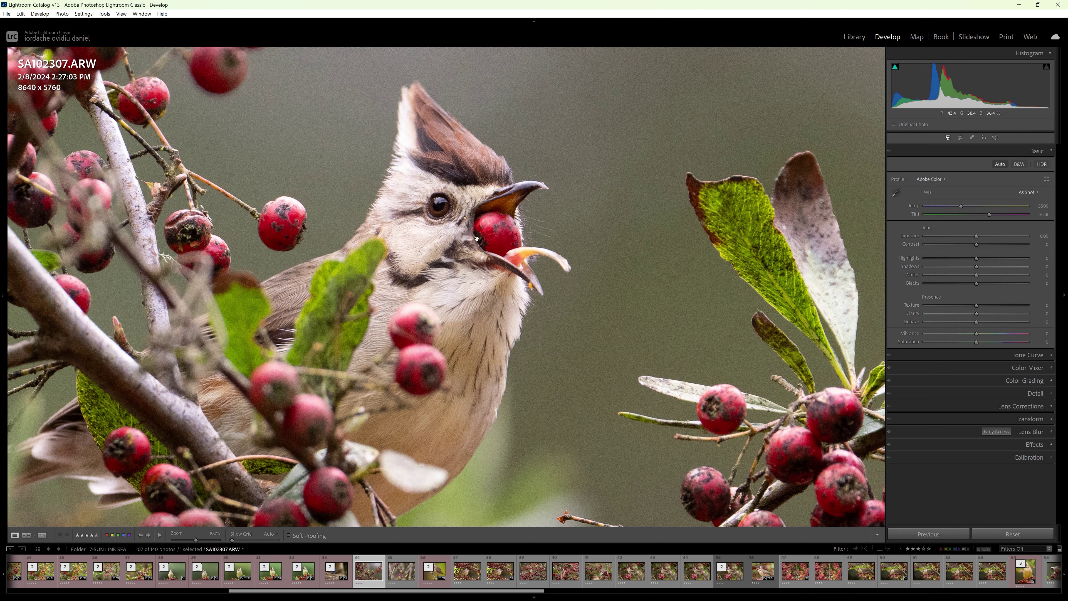
left_click(424, 339)
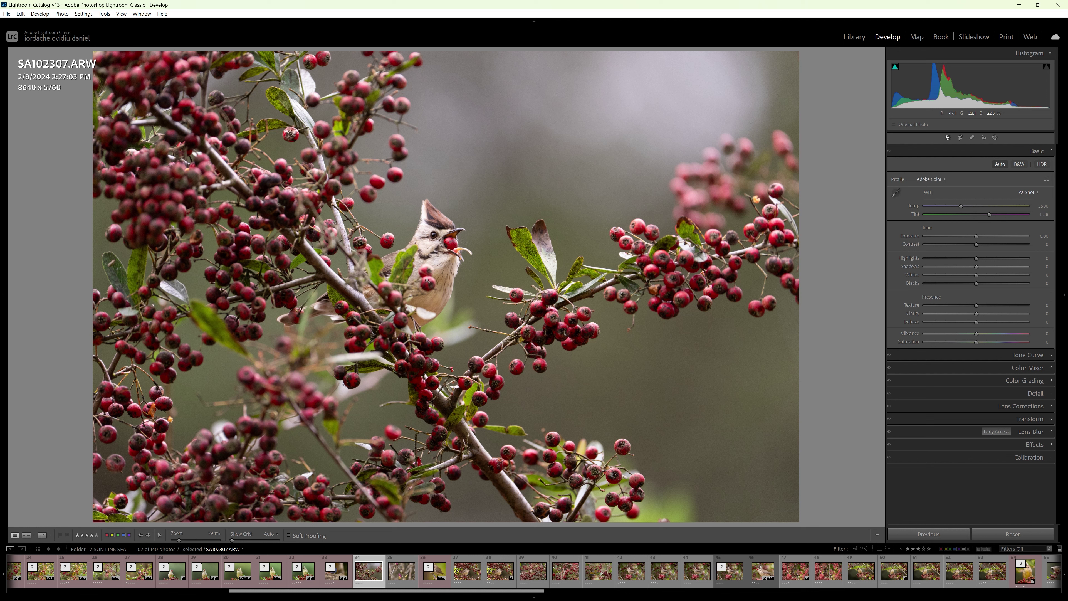
left_click(7, 13)
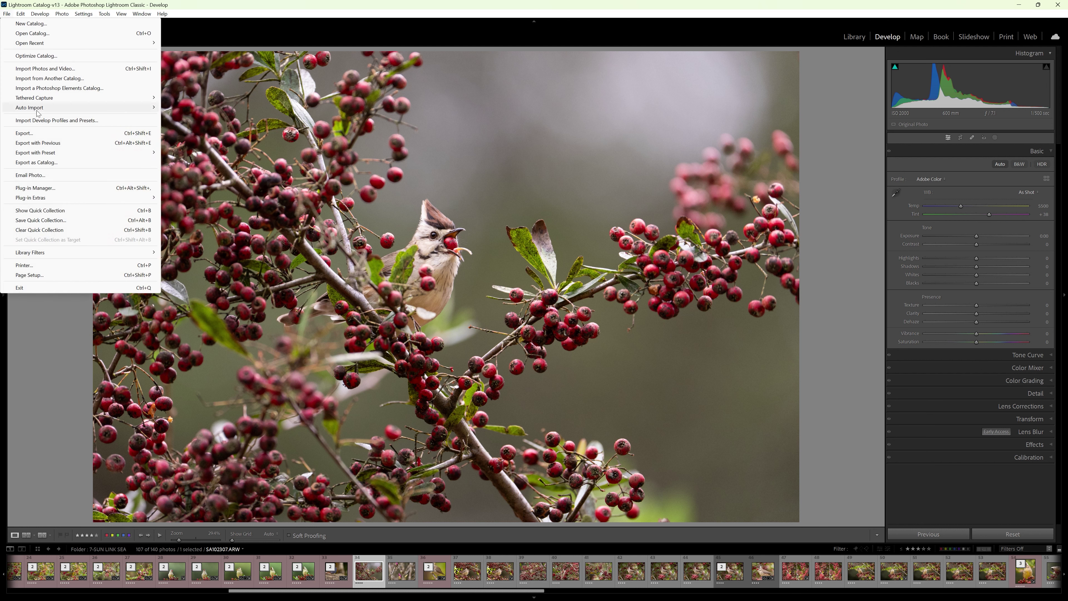
mouse_move(131, 198)
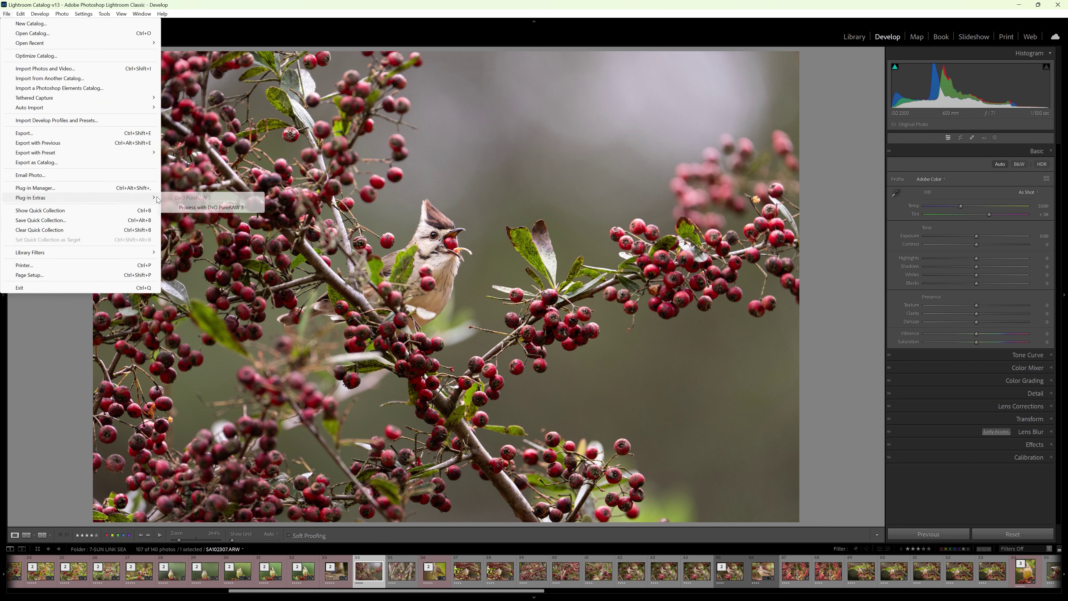
left_click(192, 208)
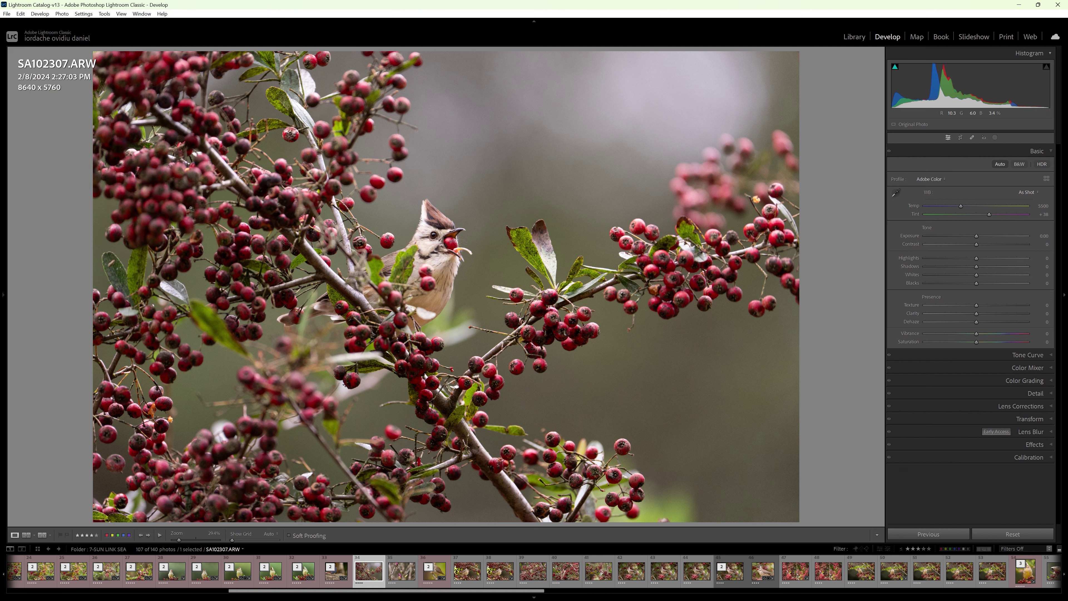
scroll(547, 337, "down", 5)
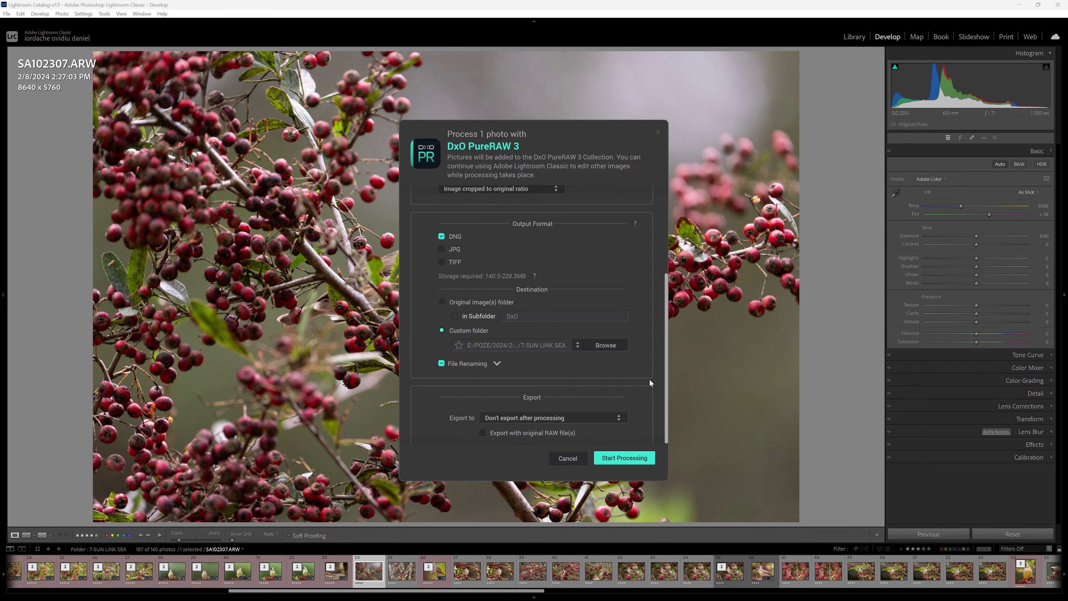
left_click(623, 463)
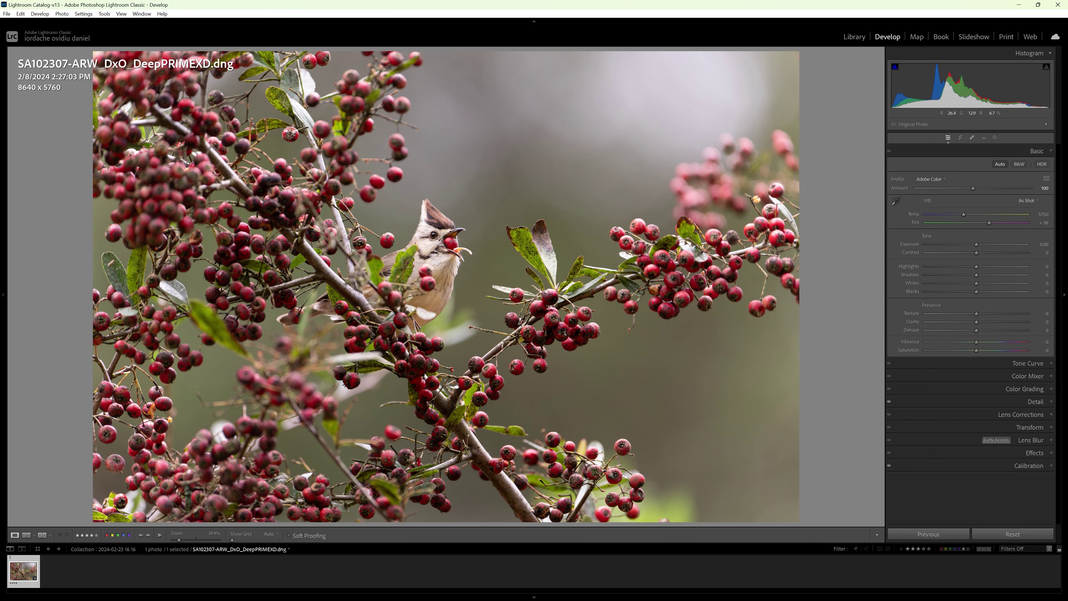
- Crop the processed DNG around the bird with the 4 x 5 / 8 x 10 aspect in landscape orientation, about 2996 x 2397 pixels
left_click_drag(430, 247, 398, 156)
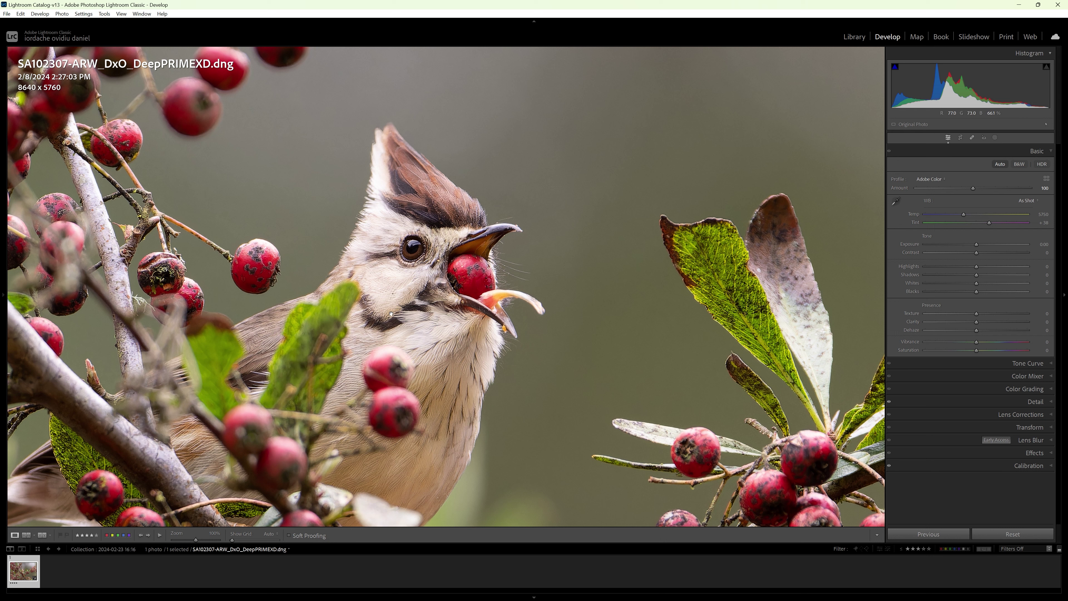
scroll(387, 305, "down", 3)
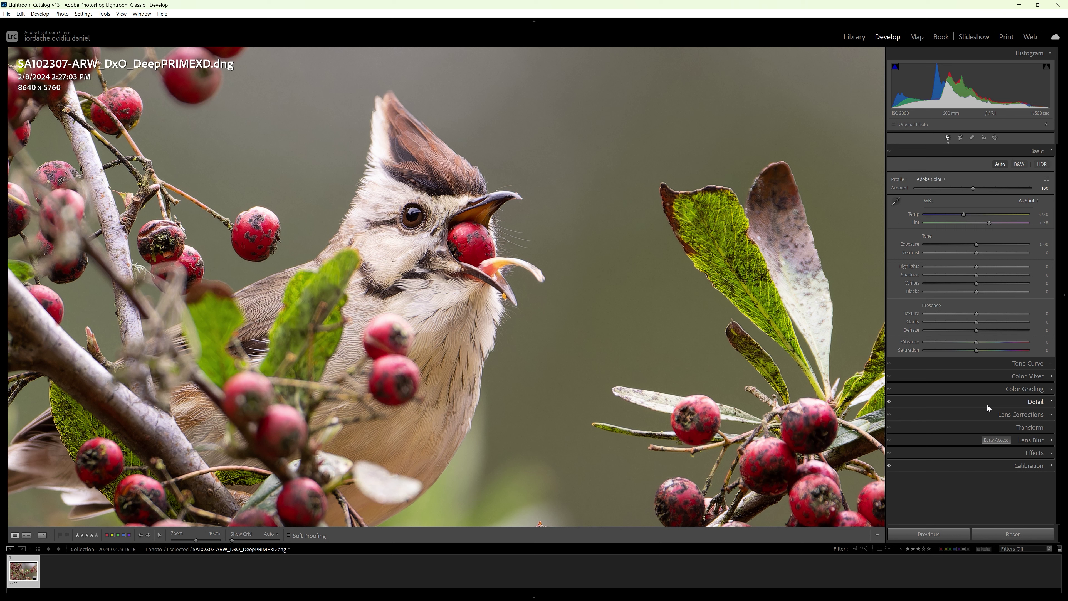
left_click(552, 342)
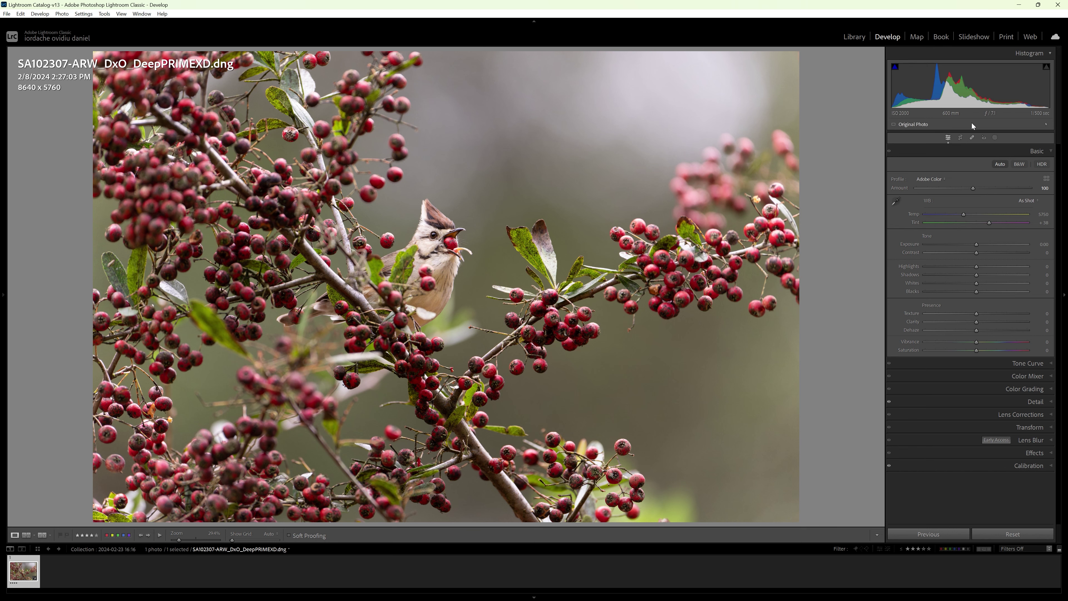
left_click(960, 138)
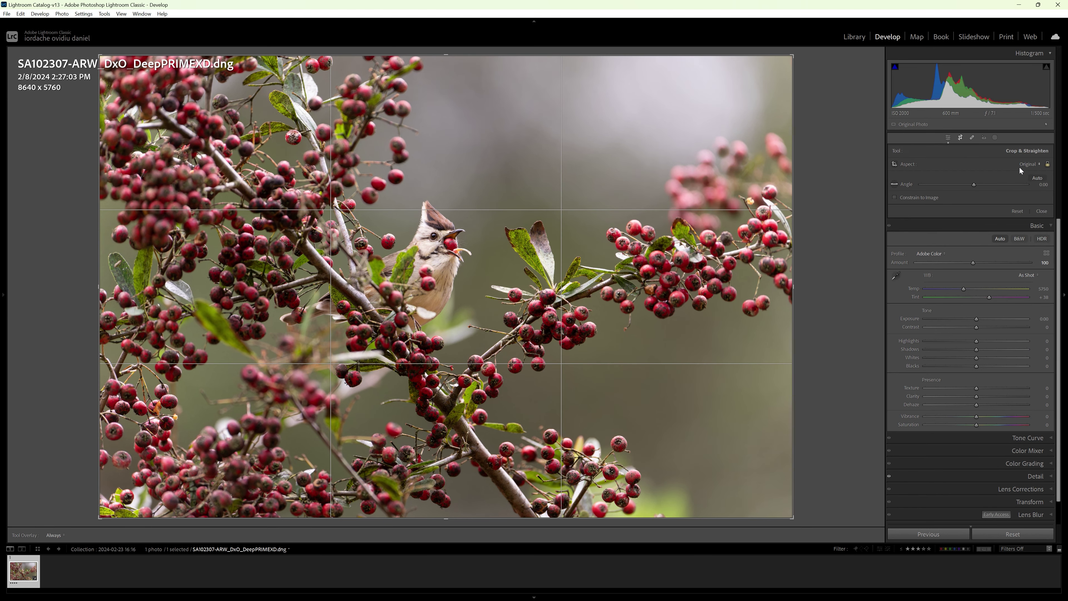
left_click(1021, 166)
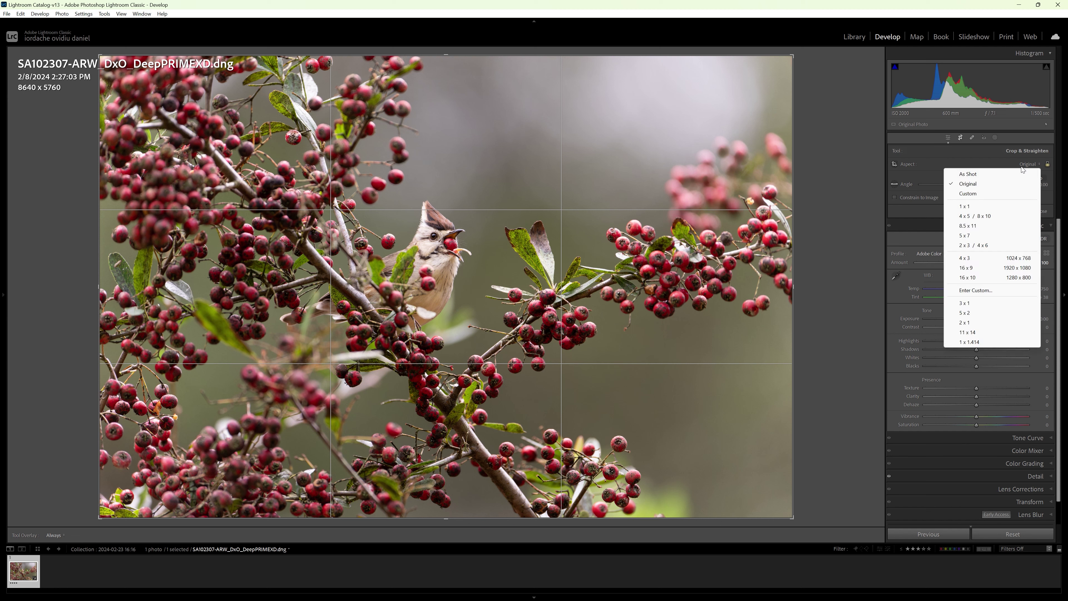
left_click(965, 216)
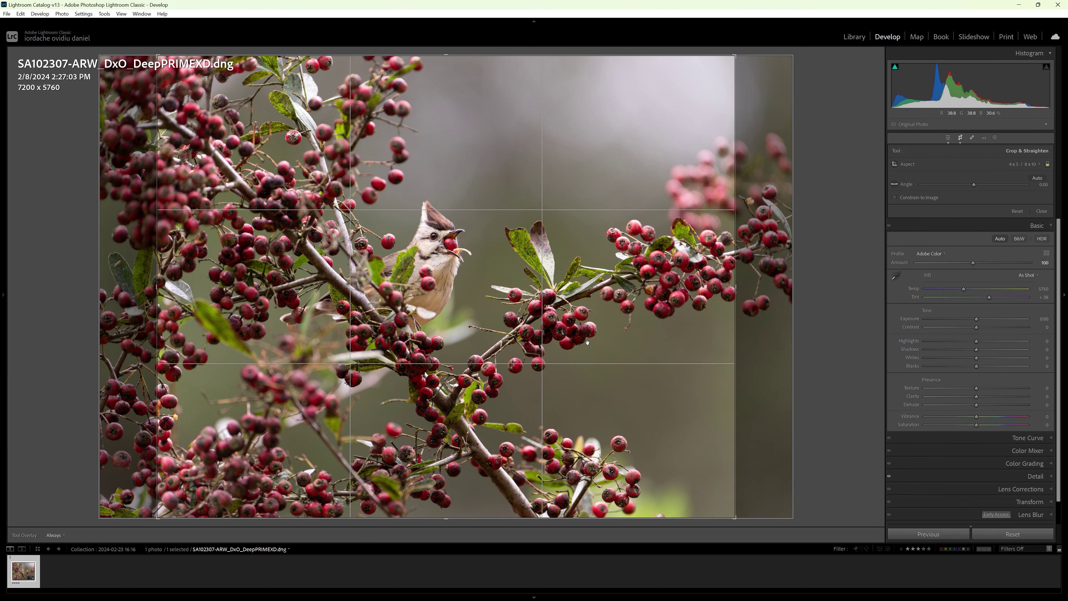
key("x")
left_click_drag(458, 517, 458, 407)
left_click_drag(457, 354, 463, 274)
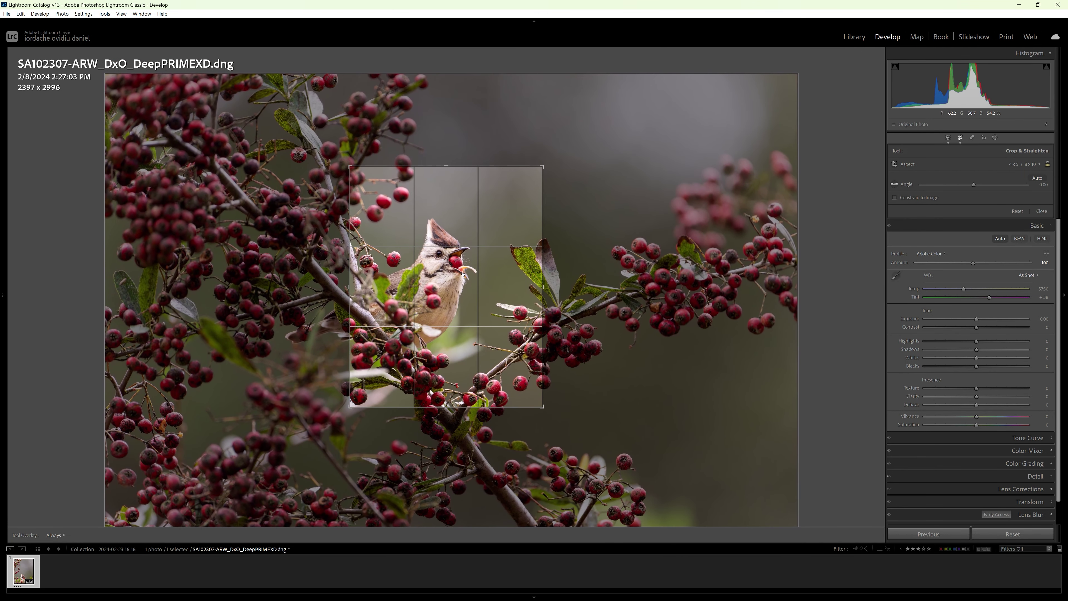
key("x")
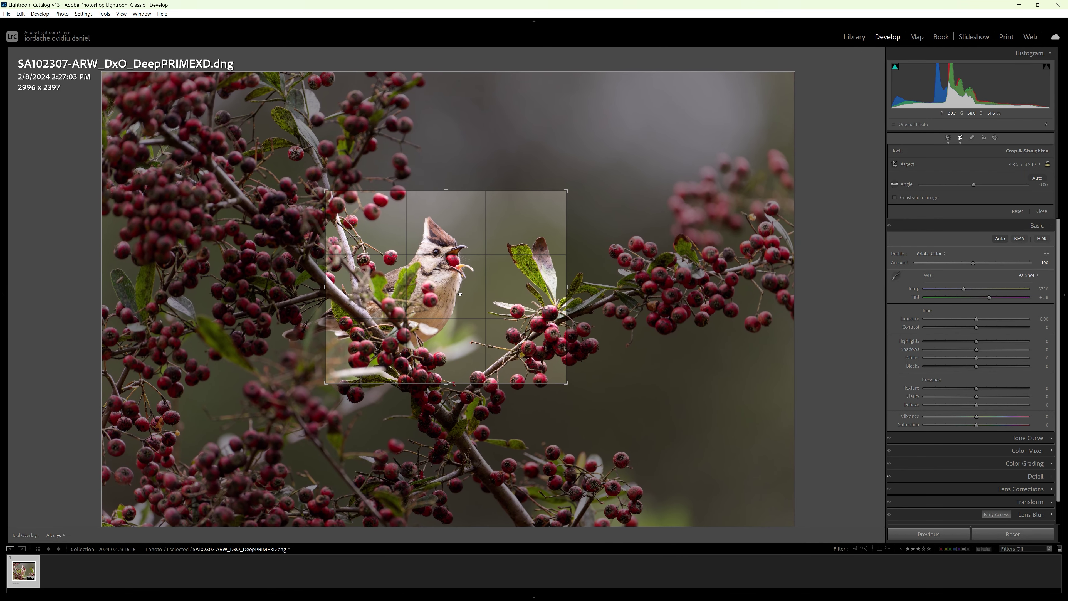
left_click_drag(460, 294, 459, 295)
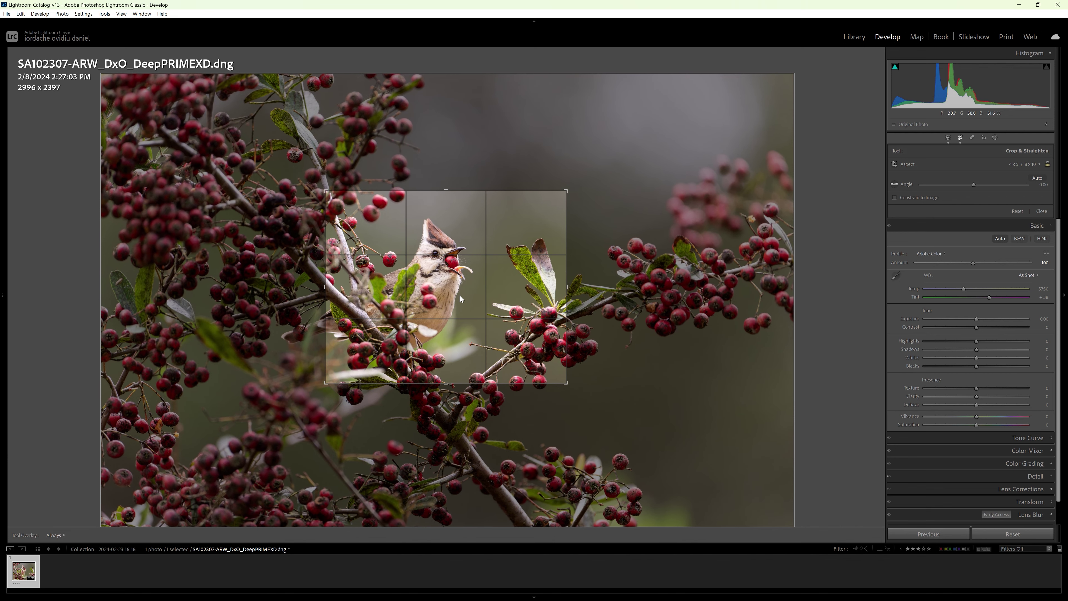
left_click(948, 138)
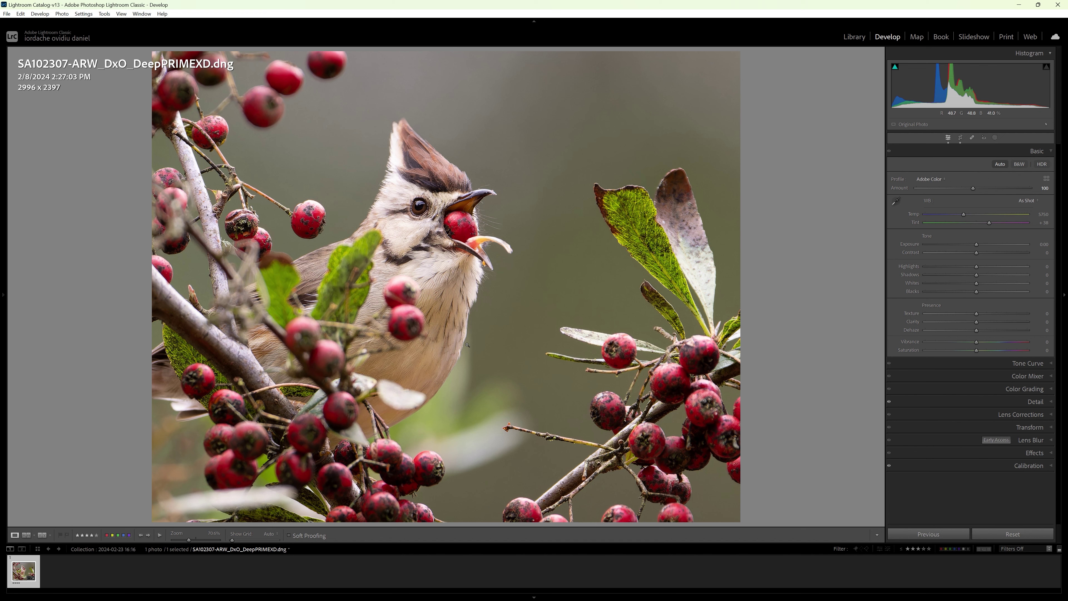
- Readjust the crop around the bird, first wider and finally to about 3107 x 2486 pixels with its whole tail included
left_click(961, 138)
left_click_drag(324, 308, 279, 307)
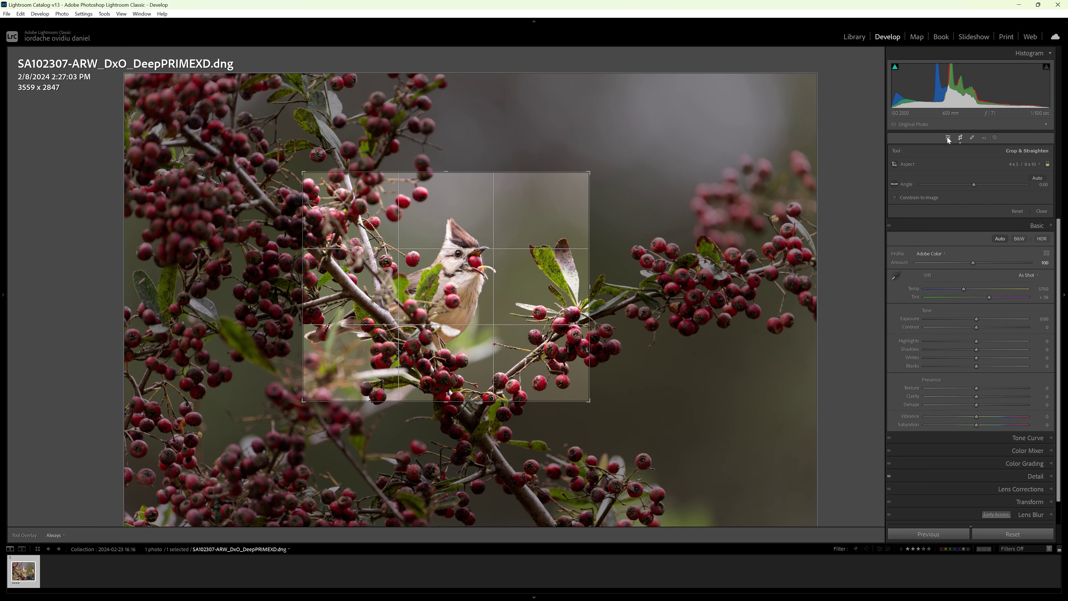
left_click(948, 137)
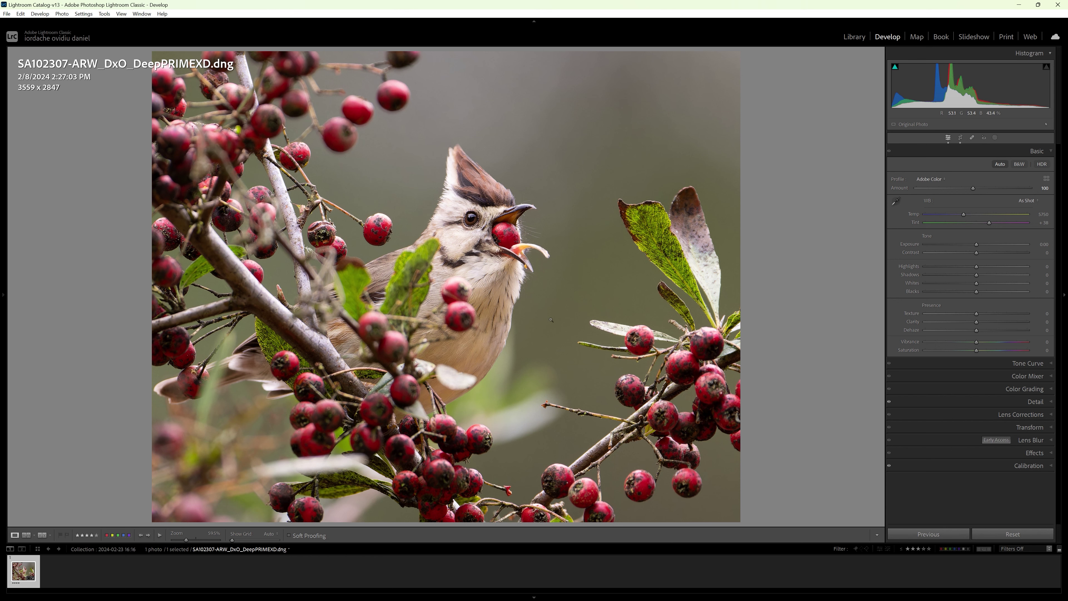
left_click(960, 138)
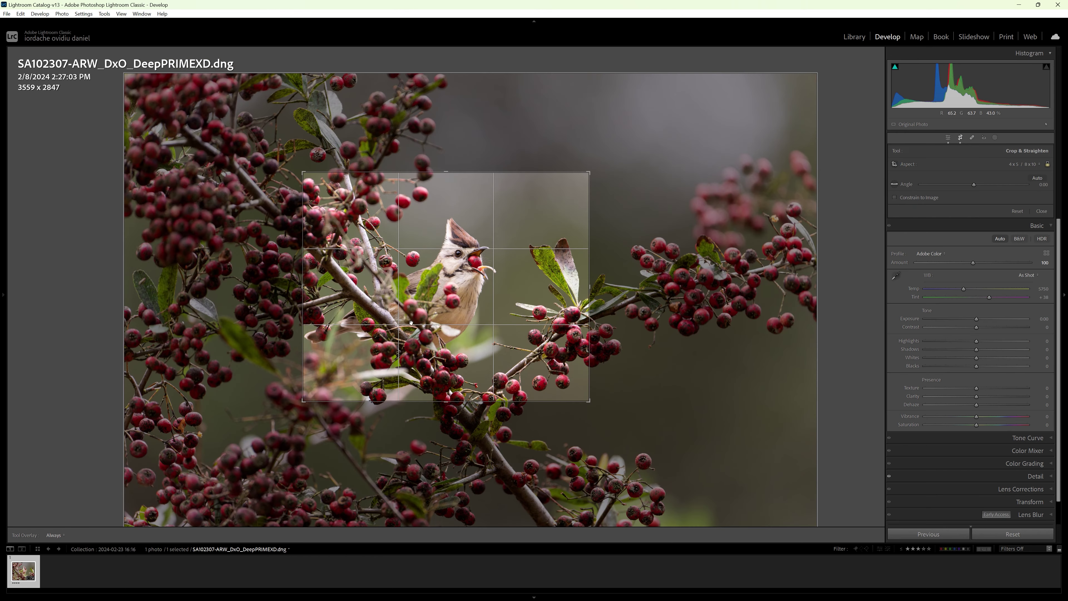
left_click_drag(322, 389, 318, 398)
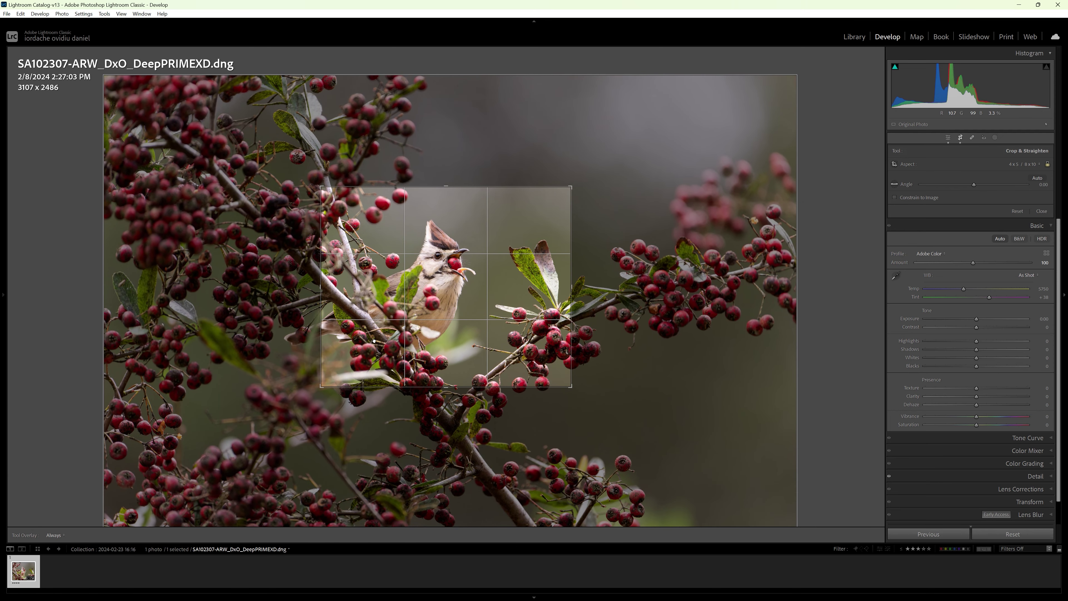
left_click(947, 137)
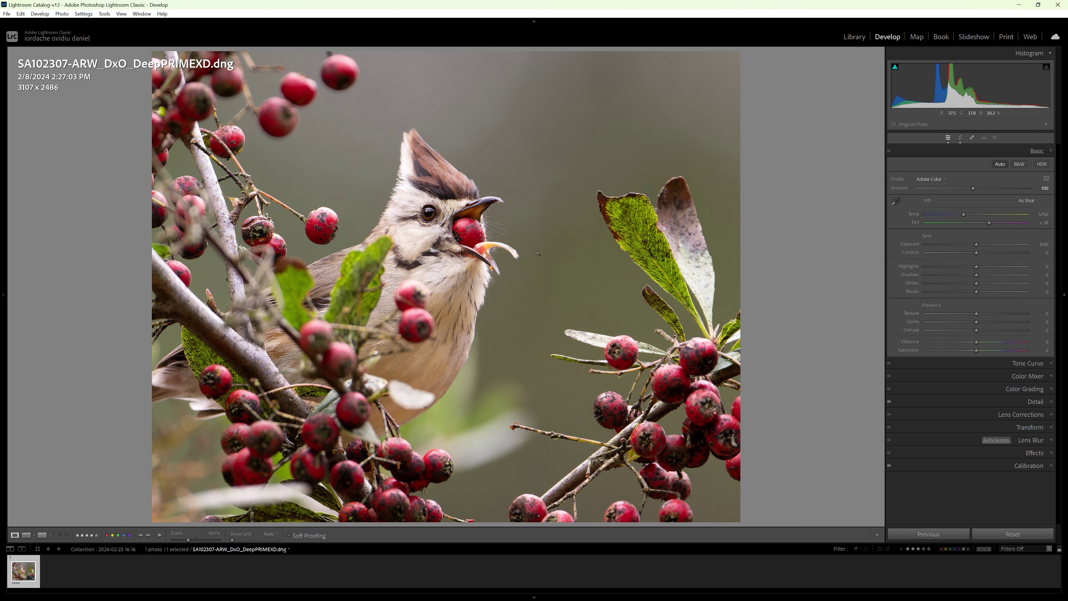
- Try the Daylight and Auto white balance presets and return to As Shot
left_click(1026, 200)
left_click(1014, 230)
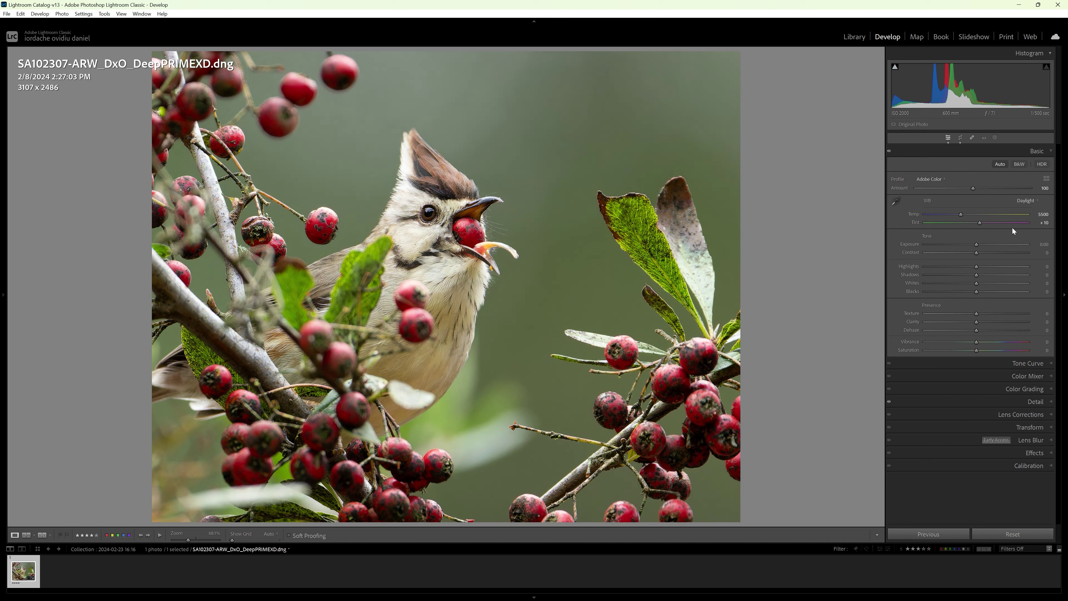
left_click(1025, 201)
left_click(1010, 220)
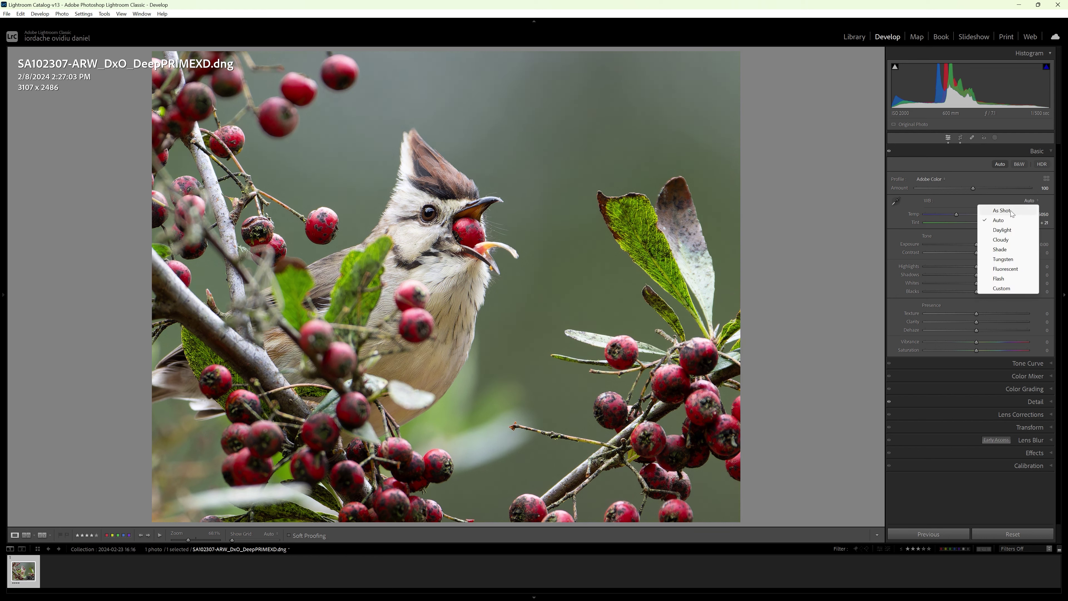
left_click(1010, 212)
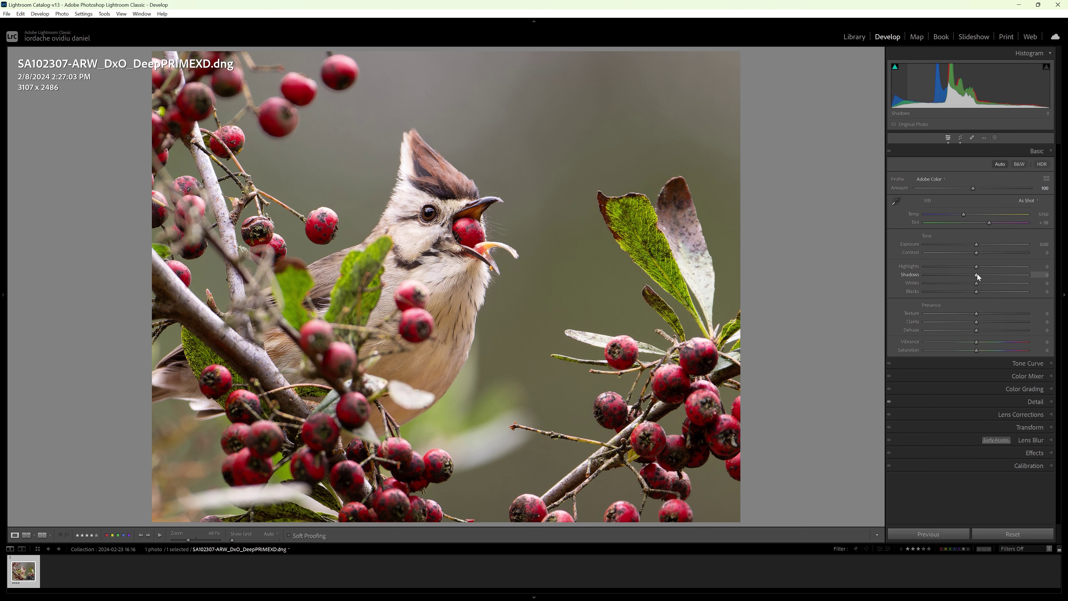
- Raise Shadows to +44, Blacks to +16 and Vibrance to +31 for the whole photo
mouse_move(978, 275)
left_mouse_down()
mouse_move(1001, 274)
mouse_move(987, 291)
left_mouse_up()
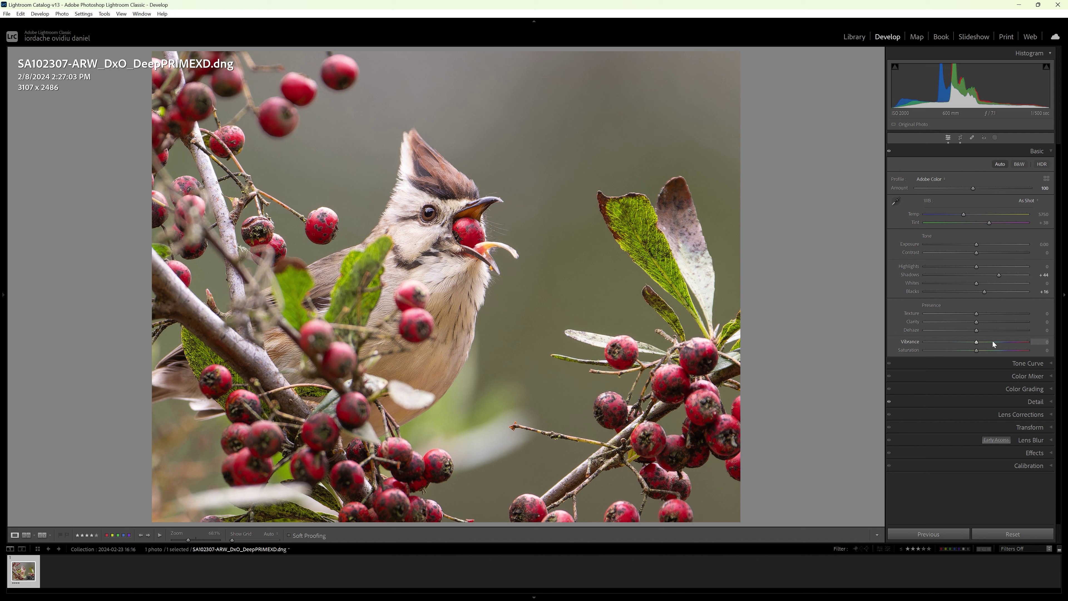
left_click_drag(976, 342, 985, 343)
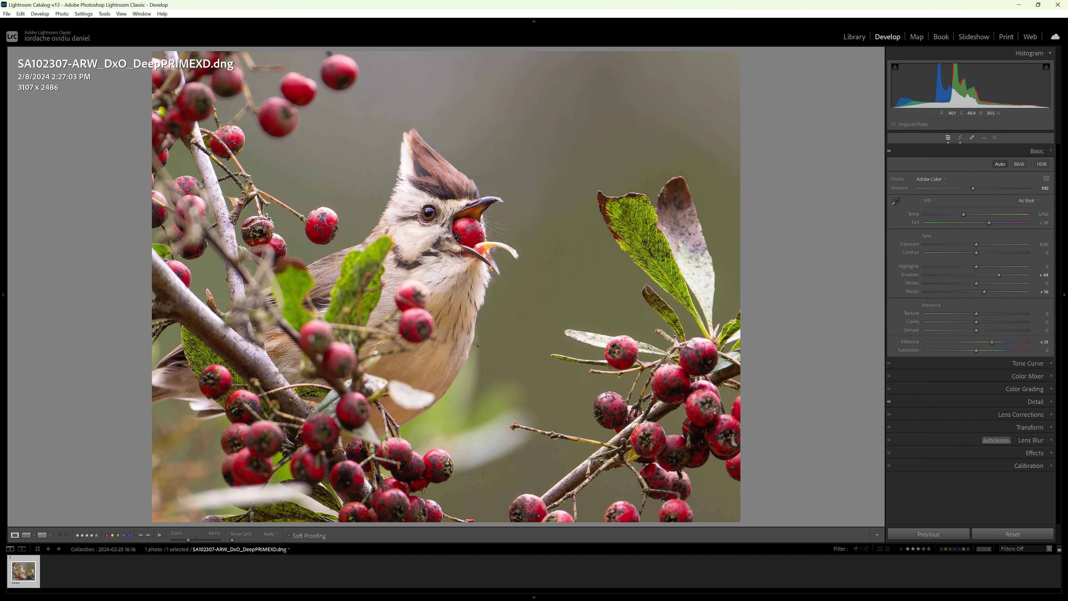
left_click(451, 228)
left_click(451, 228)
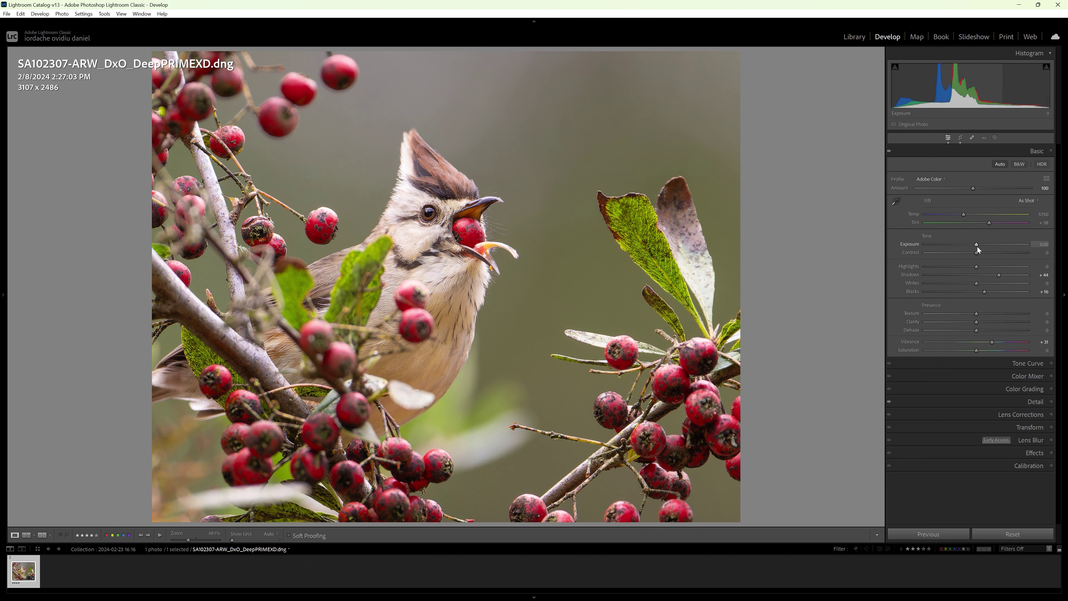
- Set Exposure to +0.40 and Highlights to -100, and check the bird's detail up close
left_click_drag(976, 244, 980, 248)
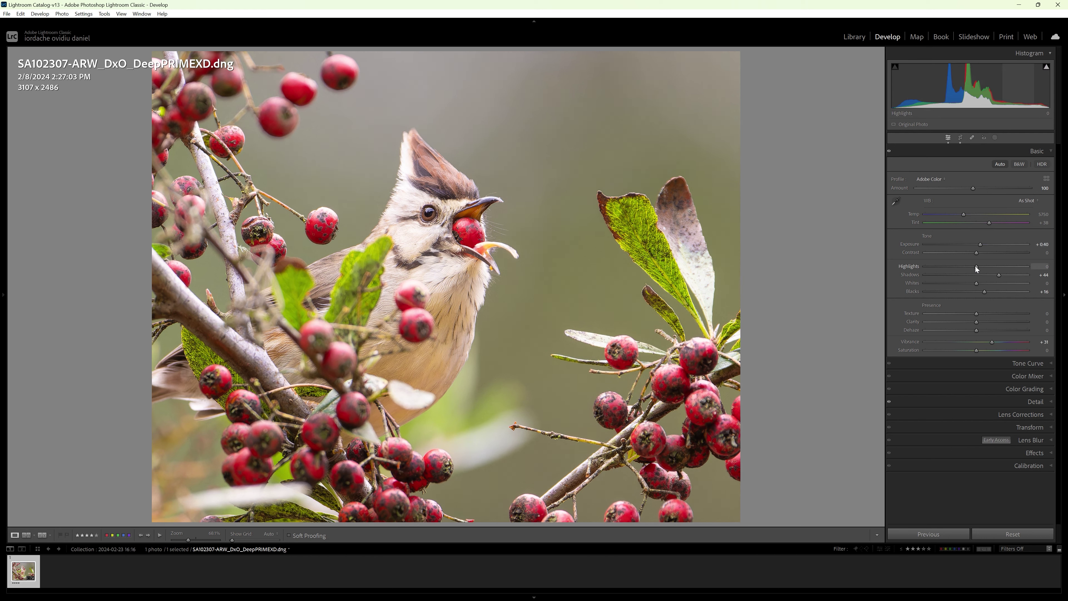
left_click_drag(976, 266, 899, 274)
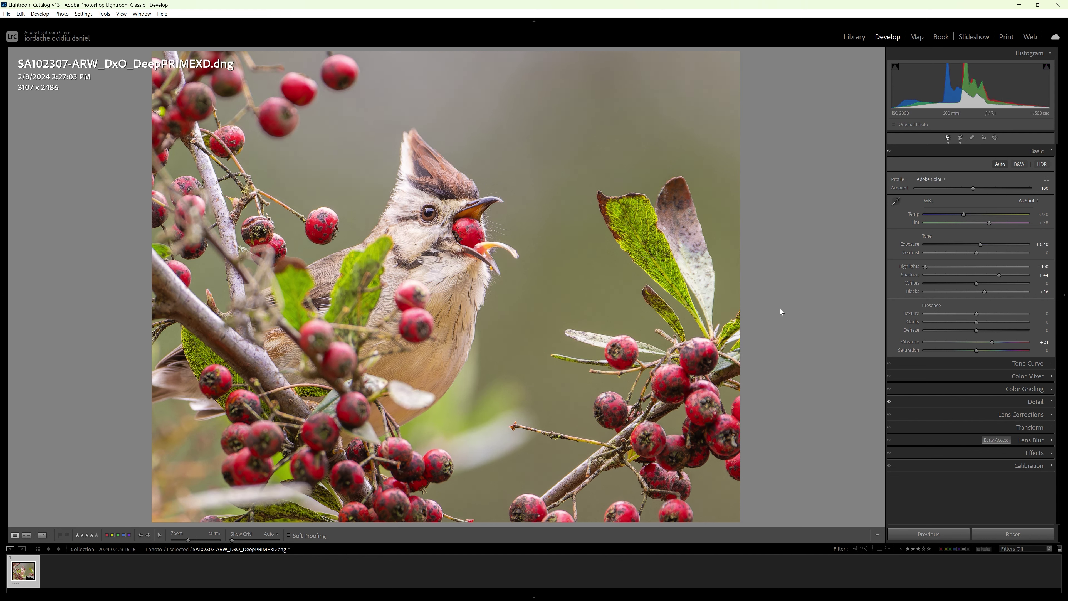
left_click(416, 240)
left_click(416, 240)
left_click(415, 239)
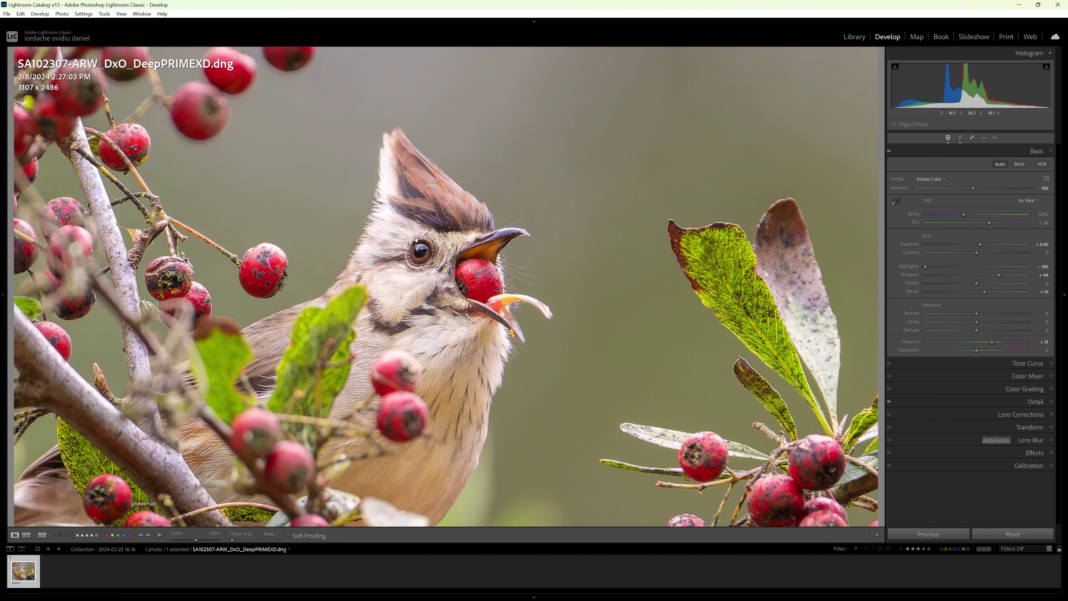
left_click(416, 283)
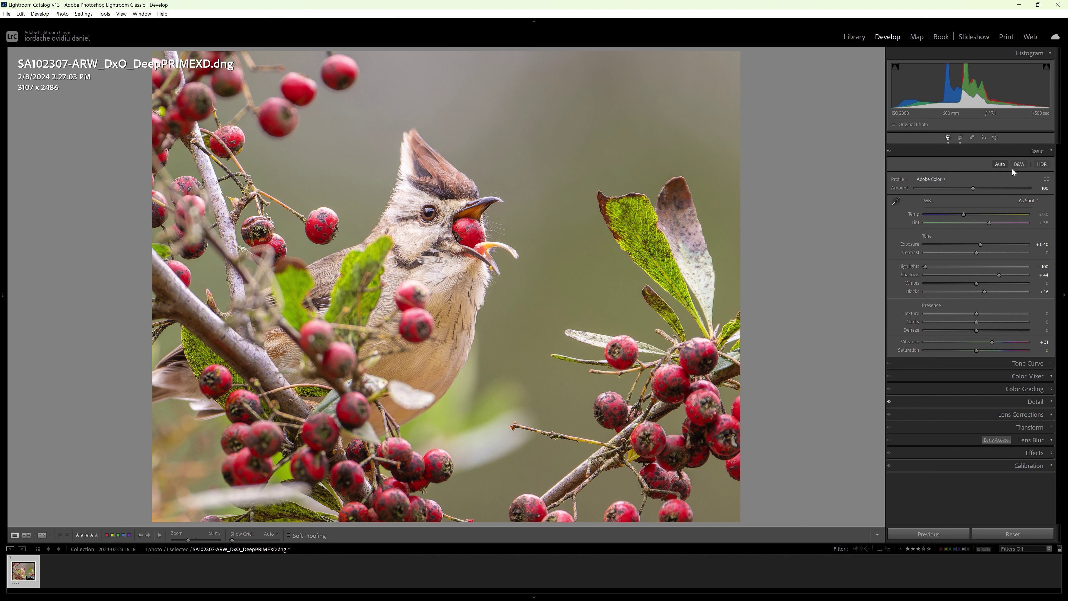
- Create a radial gradient mask centred on the bird's head and covering most of its body
left_click(995, 137)
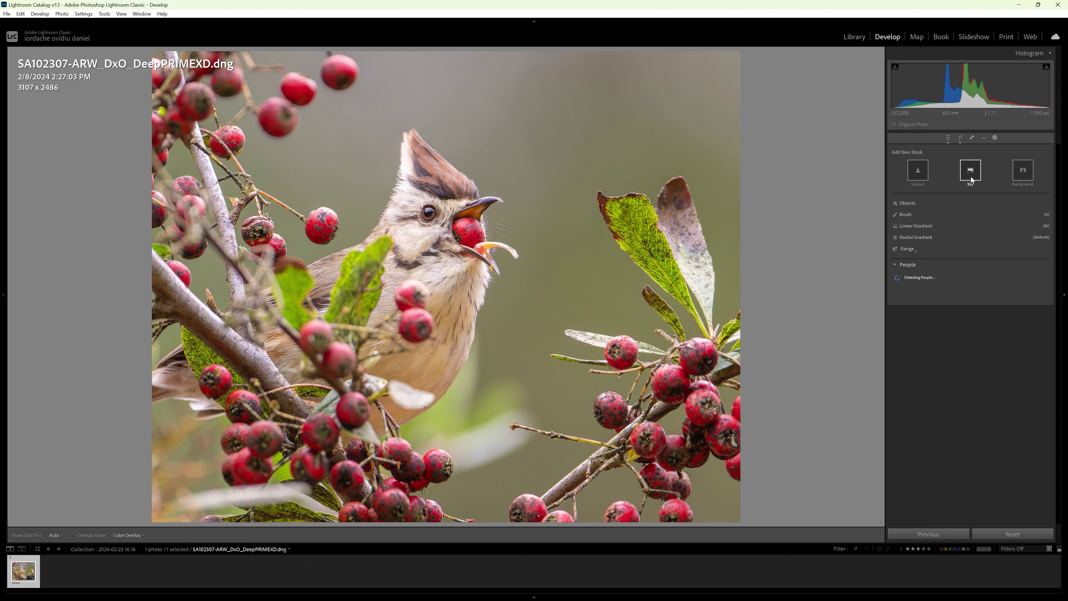
left_click(920, 239)
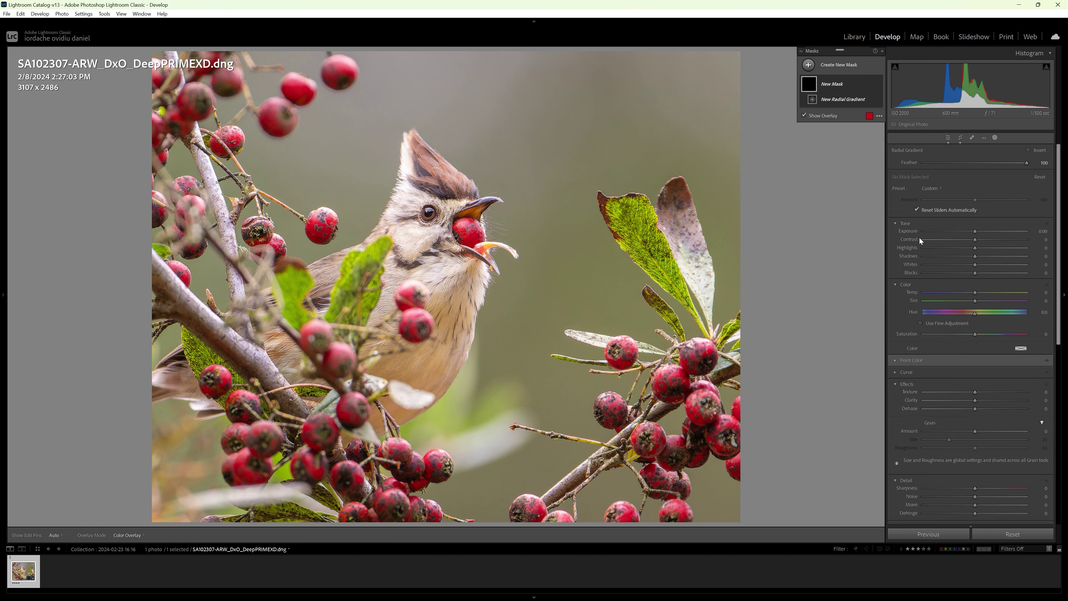
mouse_move(416, 220)
left_mouse_down()
mouse_move(442, 288)
mouse_move(536, 373)
mouse_move(563, 407)
mouse_move(567, 431)
left_mouse_up()
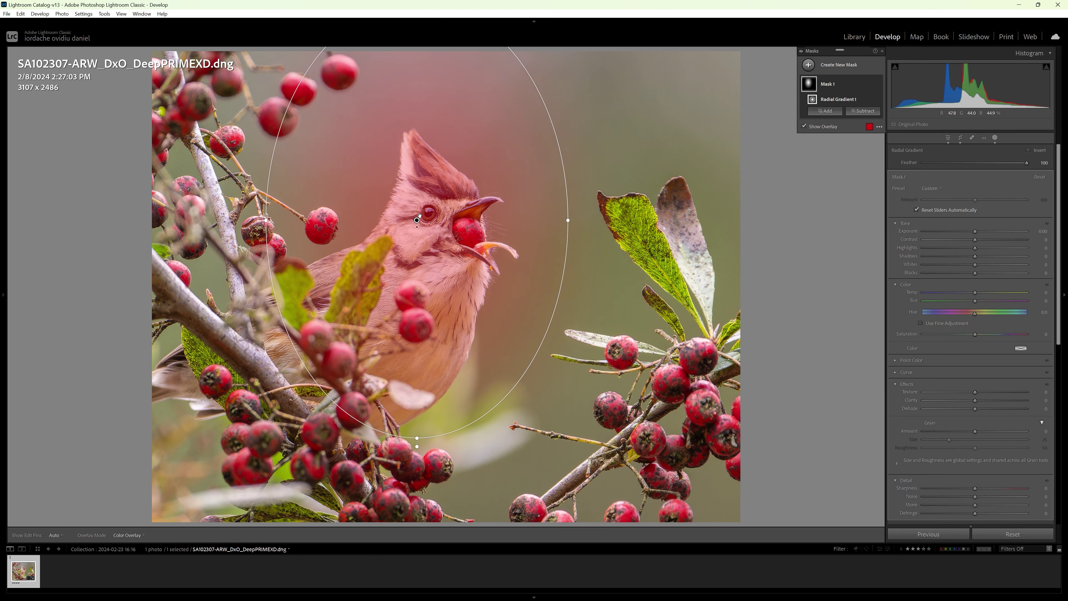
- Reposition, tilt and enlarge the radial gradient so its ellipse follows the bird's diagonal pose and surrounds most of its body
left_click_drag(417, 220, 431, 270)
left_click_drag(564, 170, 597, 268)
left_click_drag(423, 273, 403, 279)
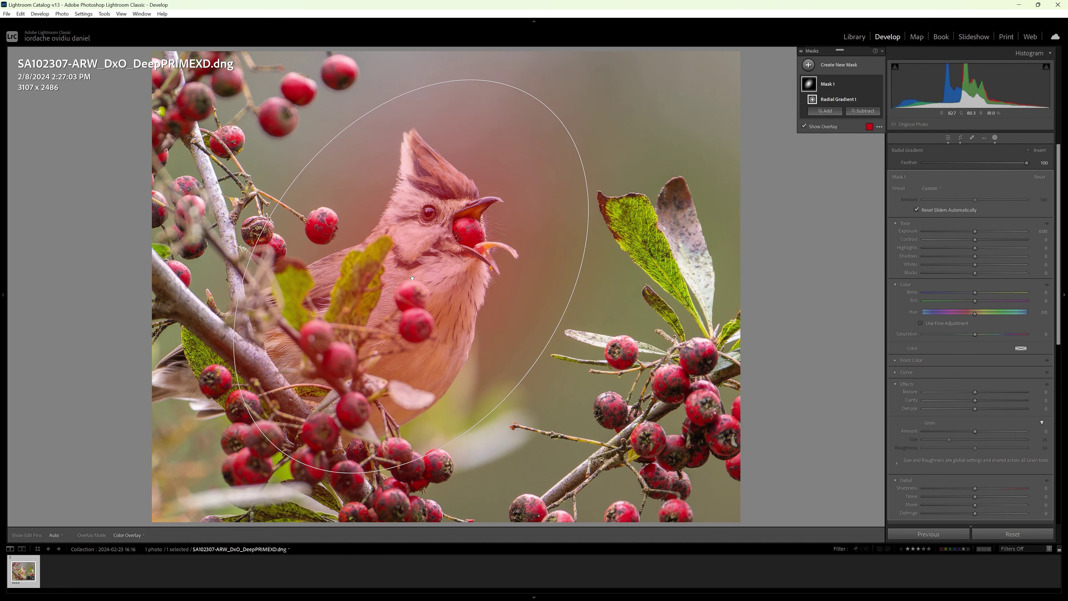
left_click_drag(542, 100, 550, 89)
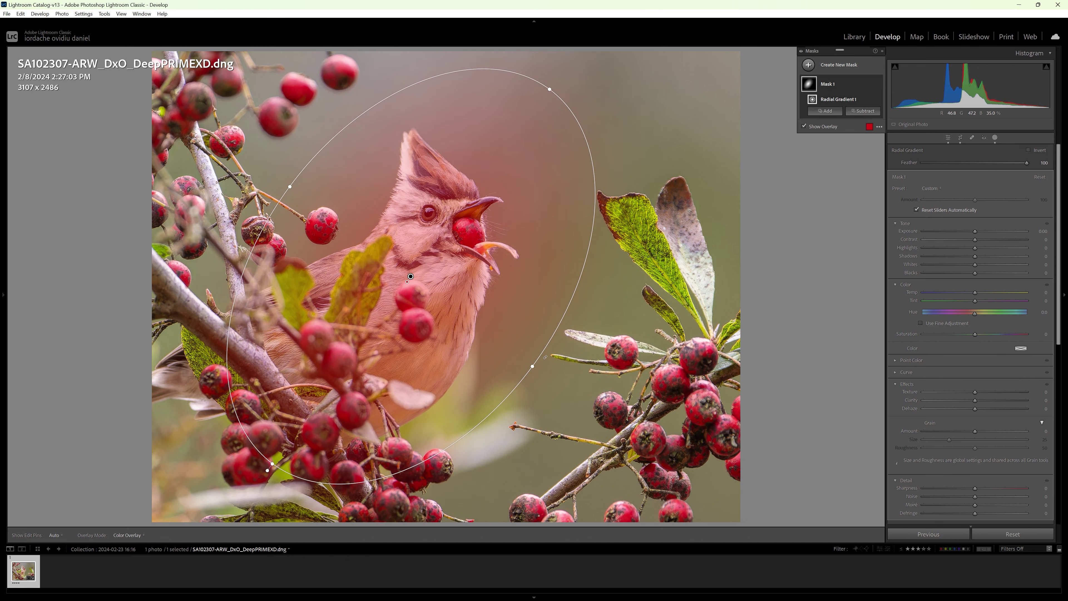
left_click_drag(531, 366, 545, 380)
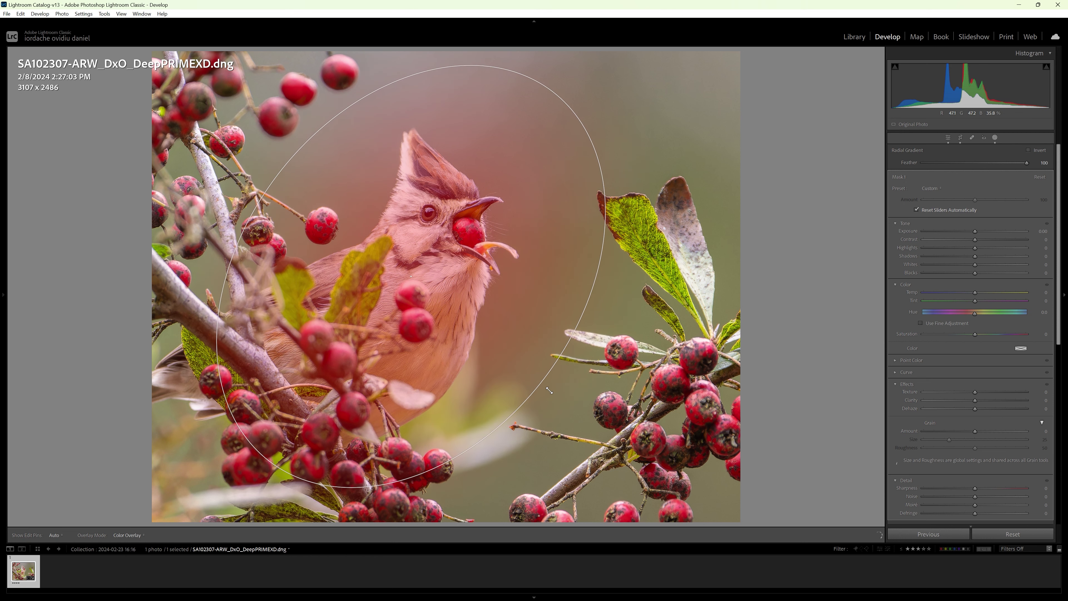
left_click_drag(554, 92, 580, 56)
left_click_drag(411, 277, 404, 274)
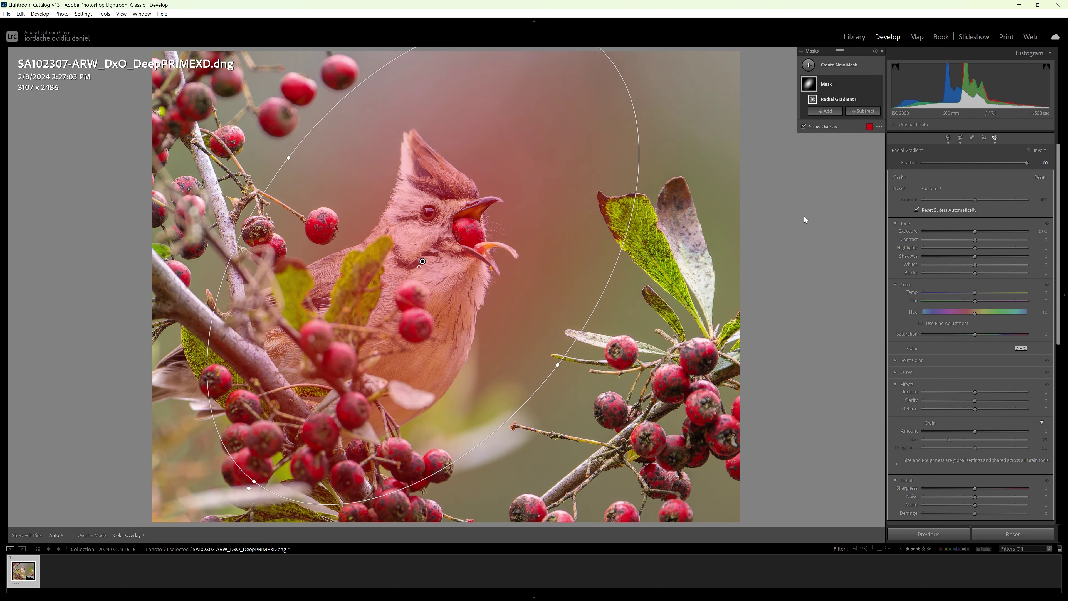
- Invert the radial gradient to affect the surroundings, widen it slightly and shift it up over the bird's cheek
left_click(1045, 151)
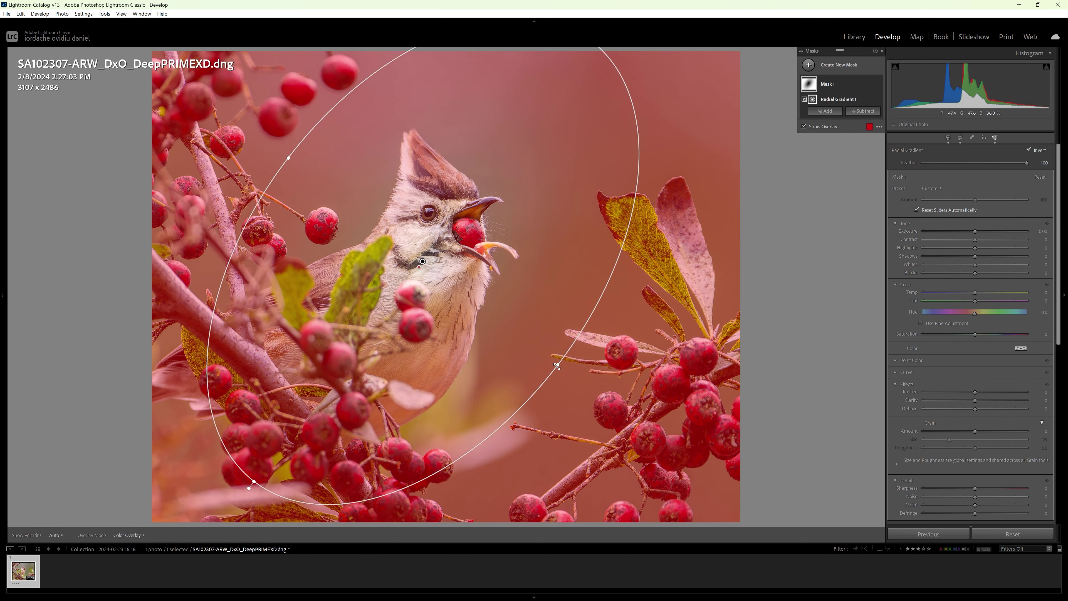
left_click_drag(557, 366, 567, 371)
left_click_drag(423, 262, 426, 241)
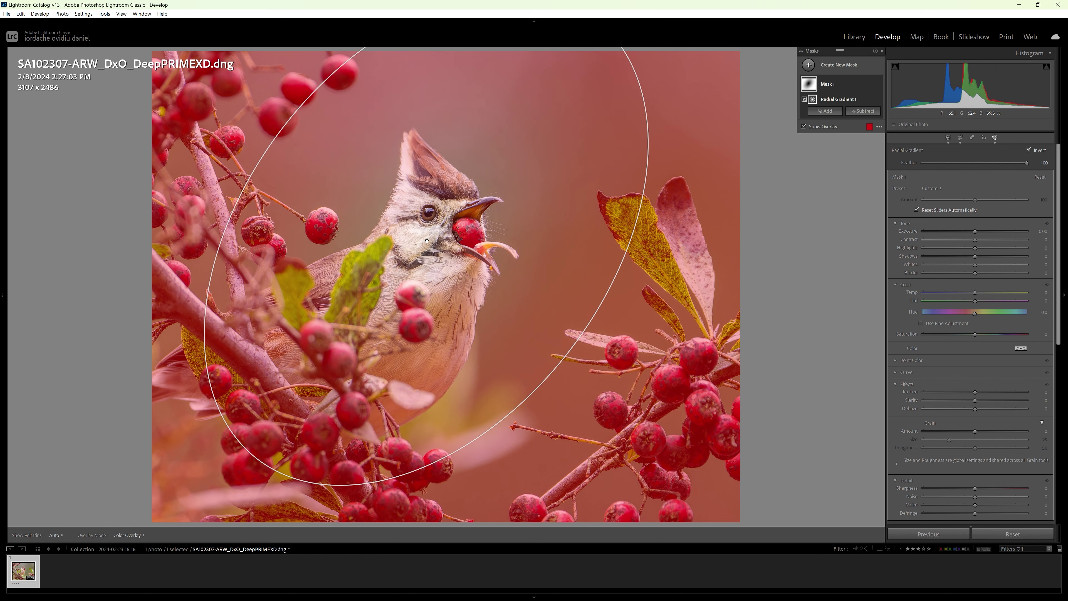
- Set the inverted mask's Exposure to -0.60, Highlights to -100 and Saturation to -12
left_click_drag(974, 230, 967, 231)
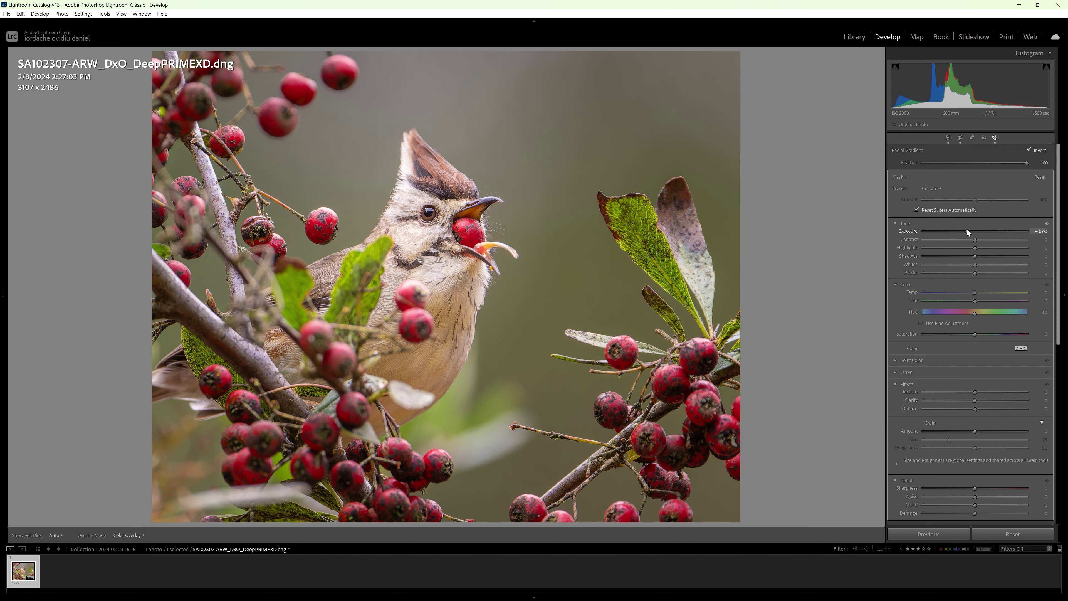
left_click_drag(974, 248, 911, 324)
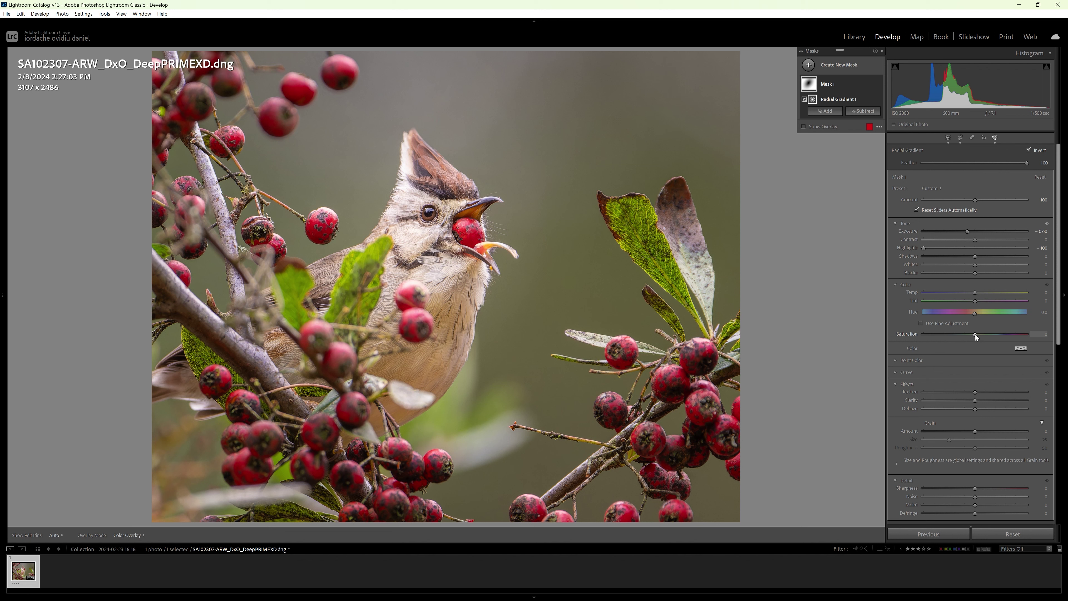
left_click_drag(976, 334, 969, 334)
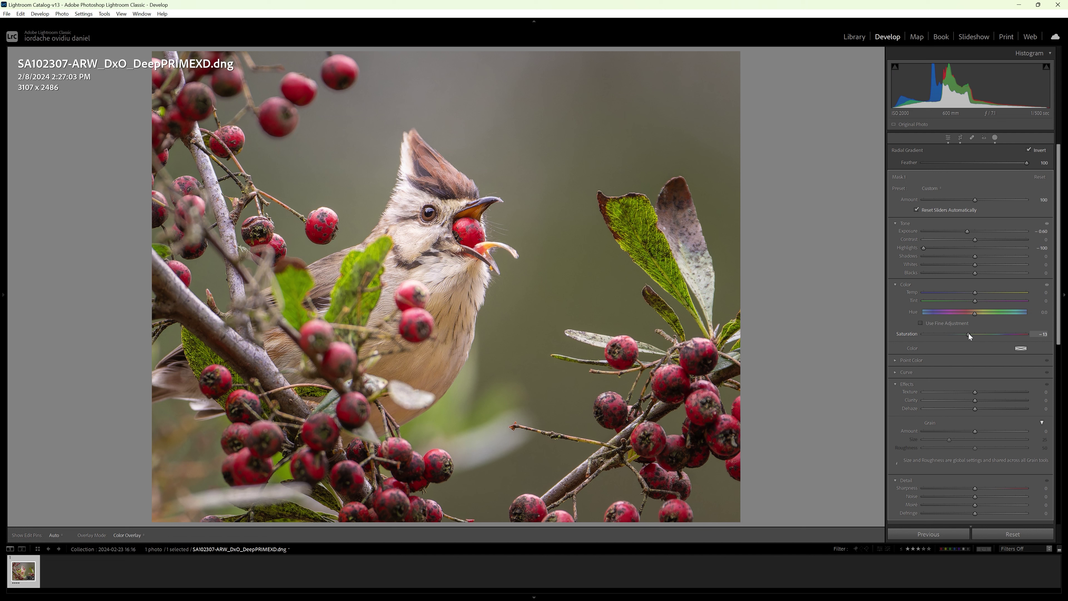
left_click_drag(969, 333, 969, 333)
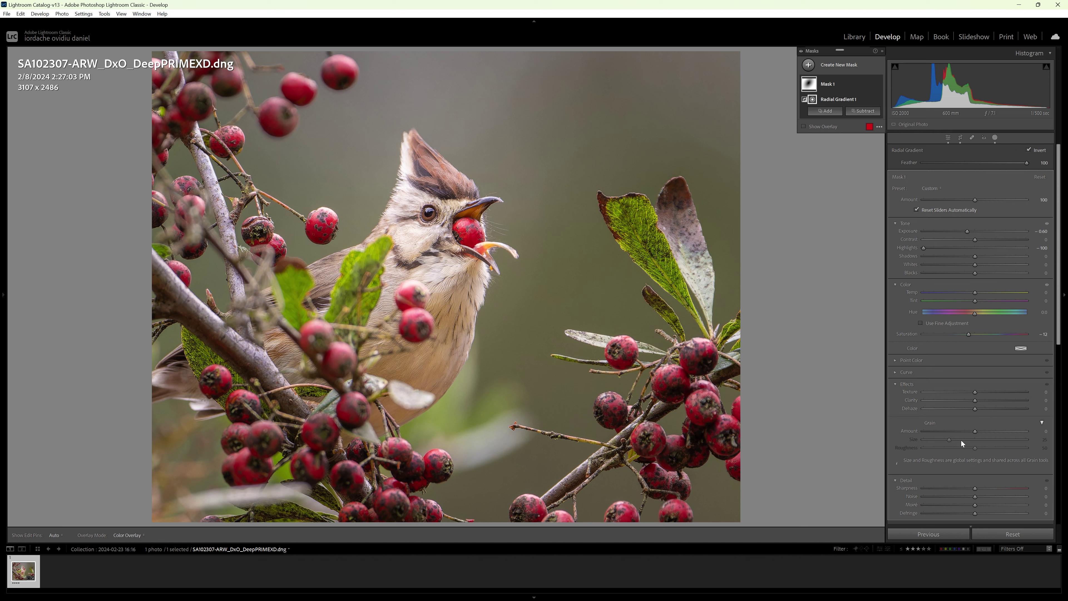
- Soften the masked surroundings by setting both Texture and Clarity to -15
left_click_drag(975, 392, 976, 393)
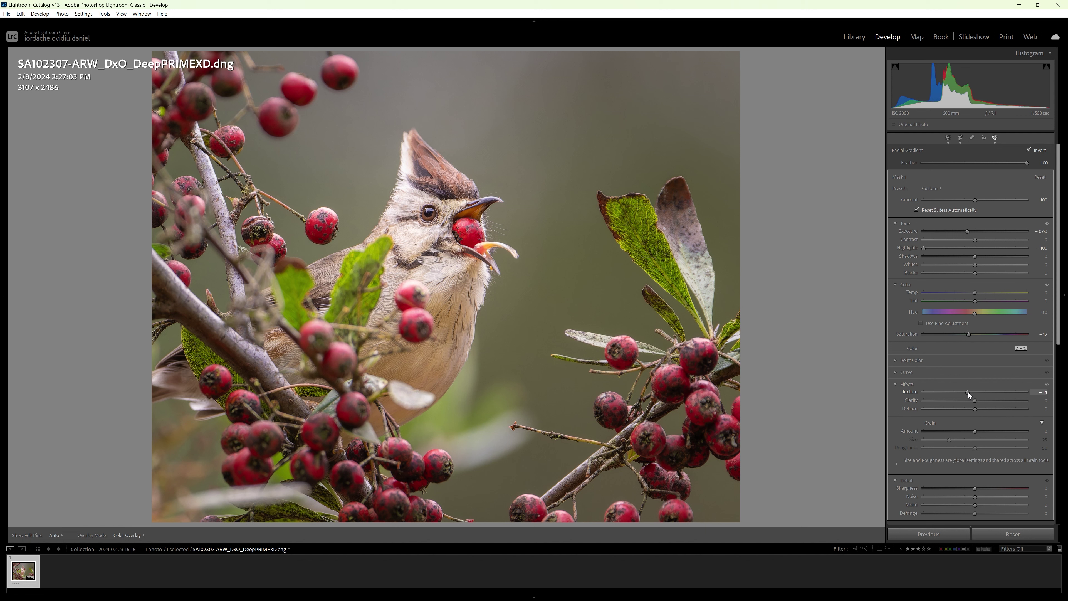
left_click_drag(968, 393, 975, 400)
left_click_drag(968, 402, 968, 402)
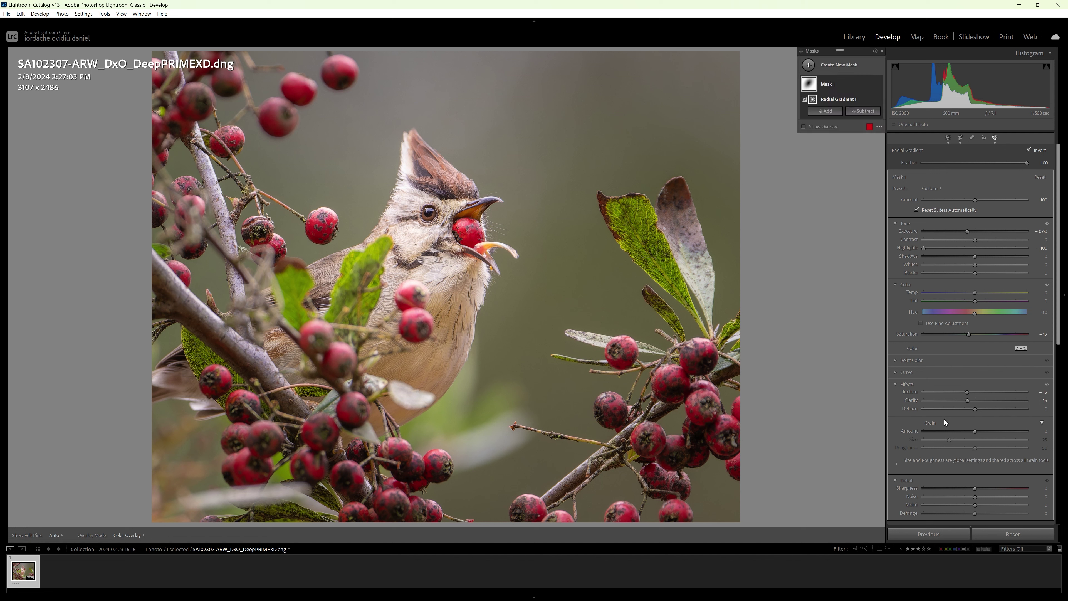
- Leave masking and examine the bird, berries and background up close and in full view
left_click(947, 137)
left_click(433, 269)
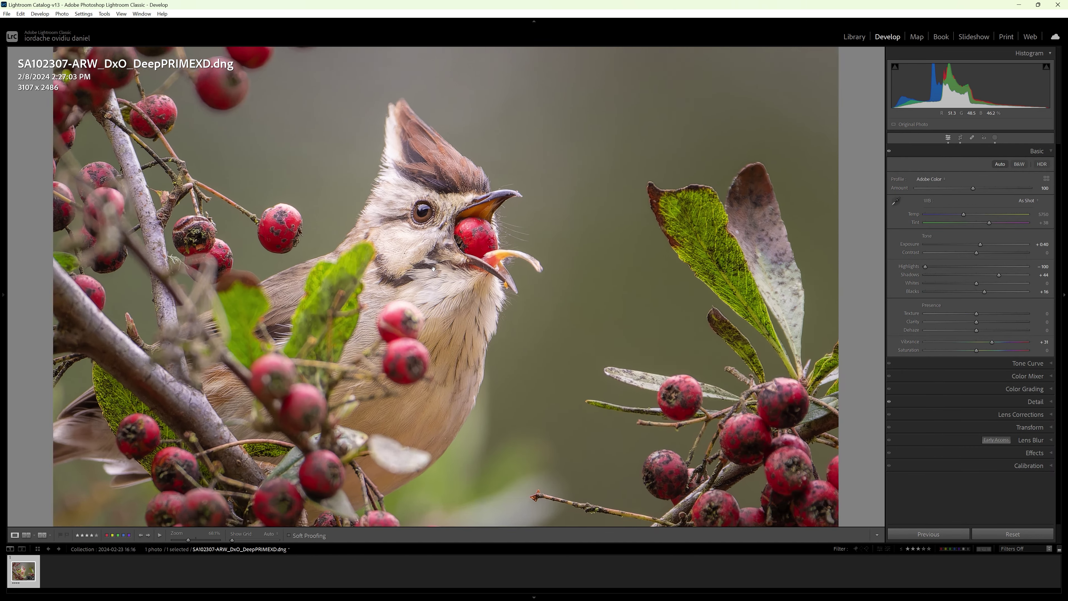
scroll(434, 270, "down", 3)
key("ctrl+=")
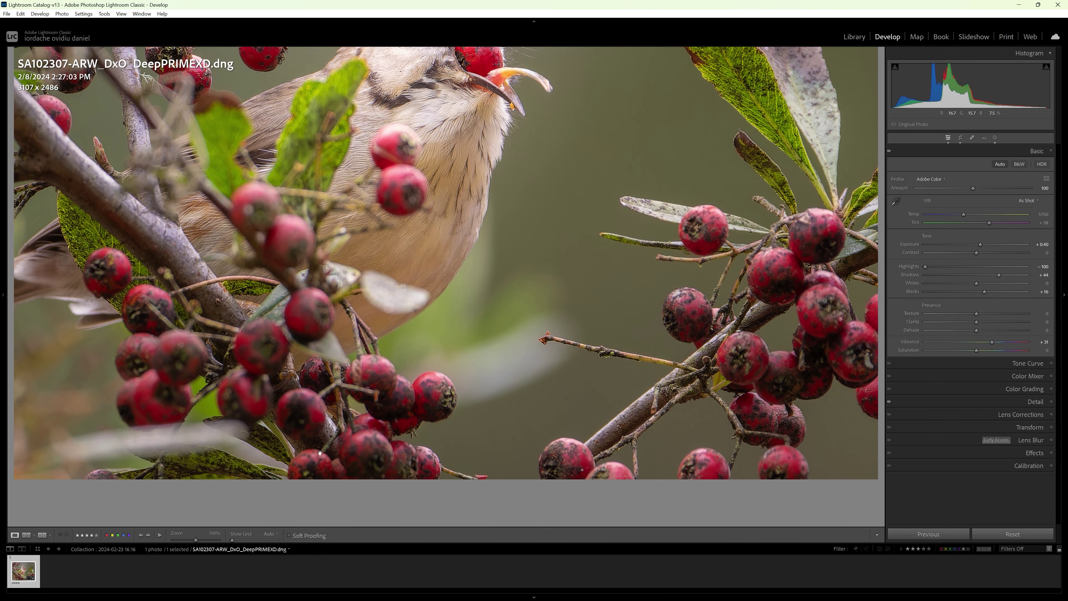
scroll(501, 270, "up", 5)
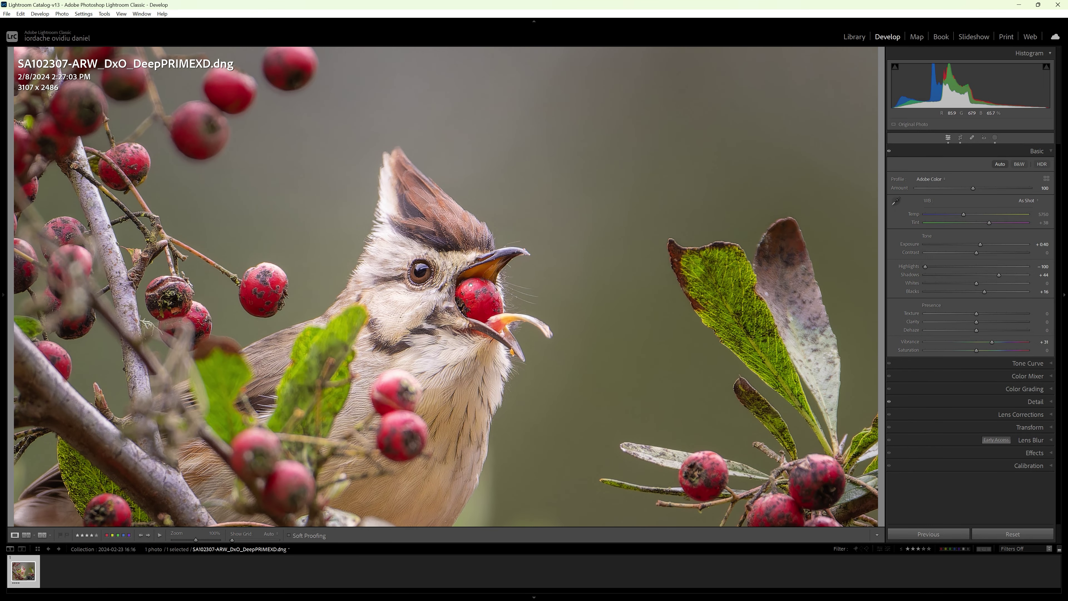
left_click(470, 285)
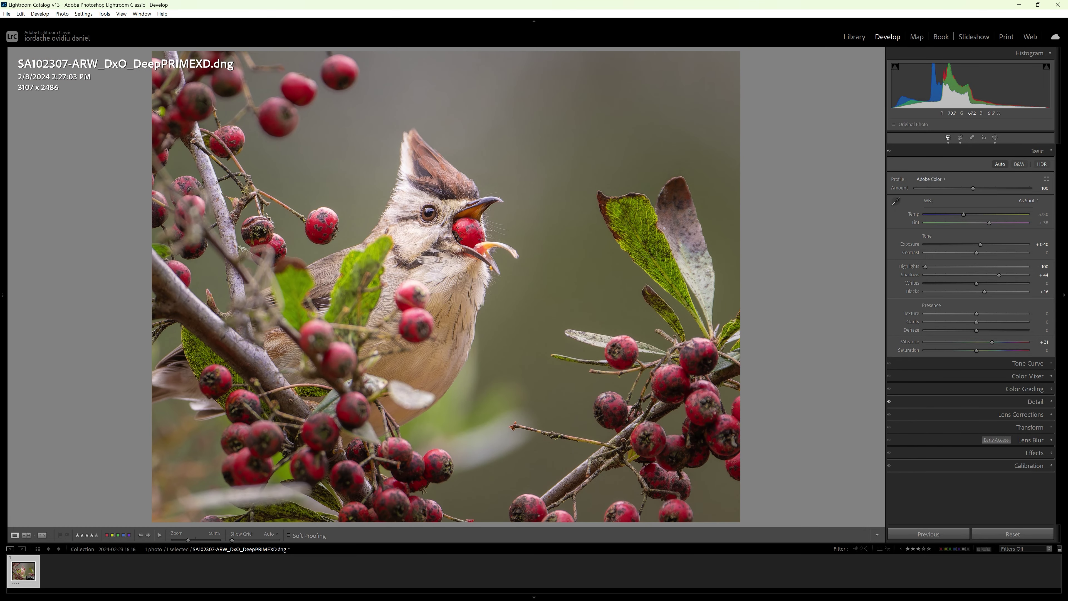
left_click(433, 221)
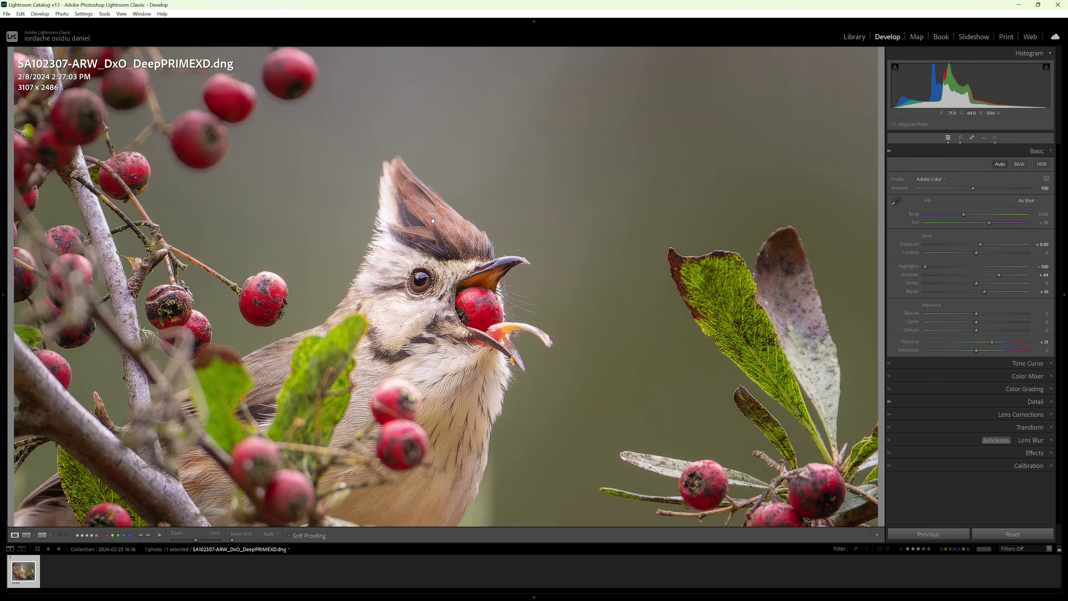
left_click(469, 314)
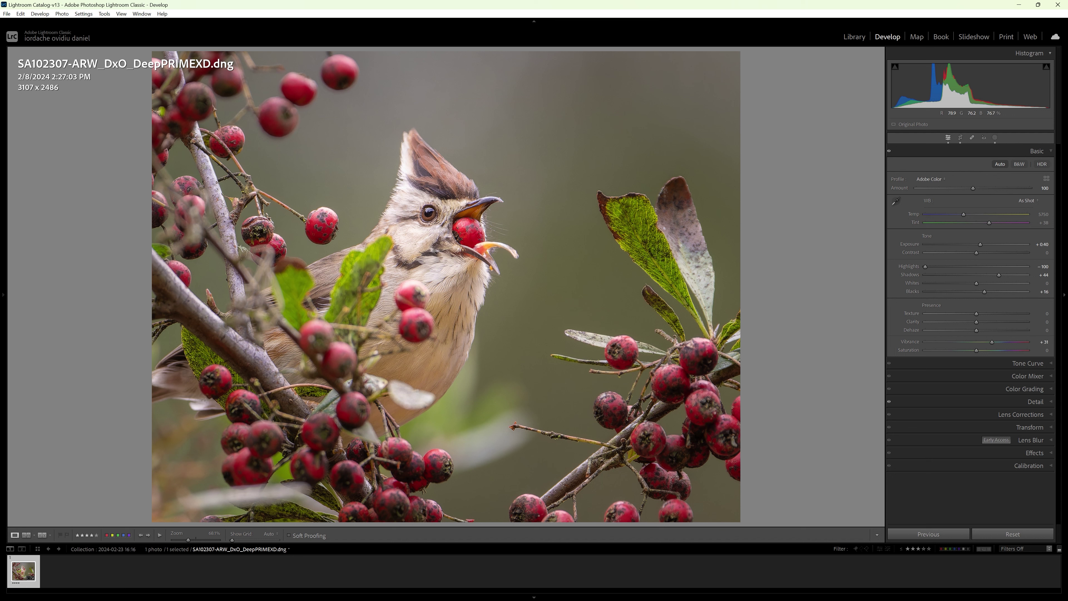
left_click(436, 222)
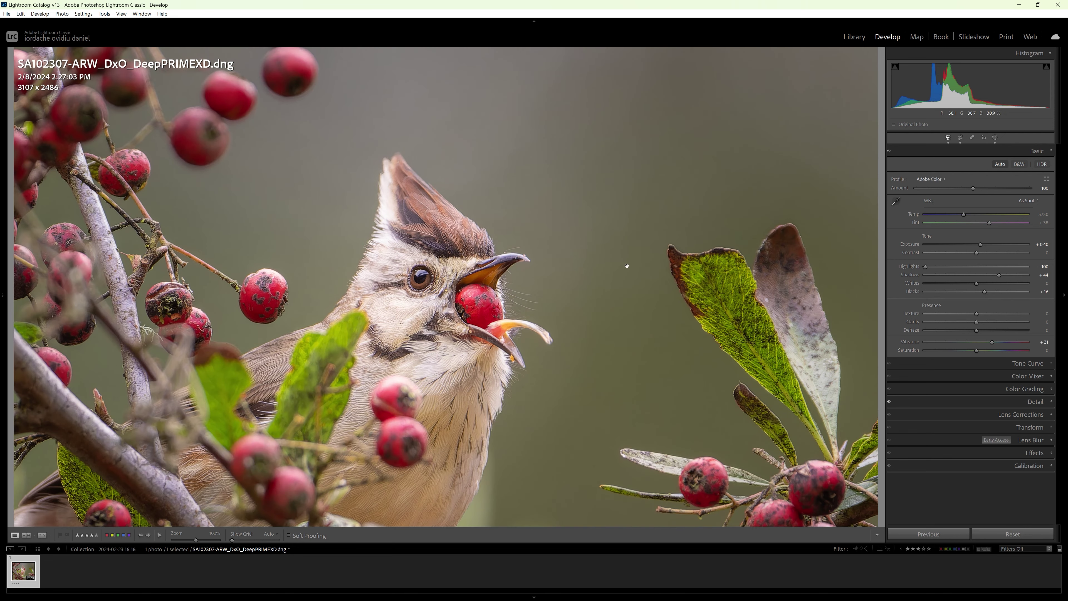
left_click(496, 320)
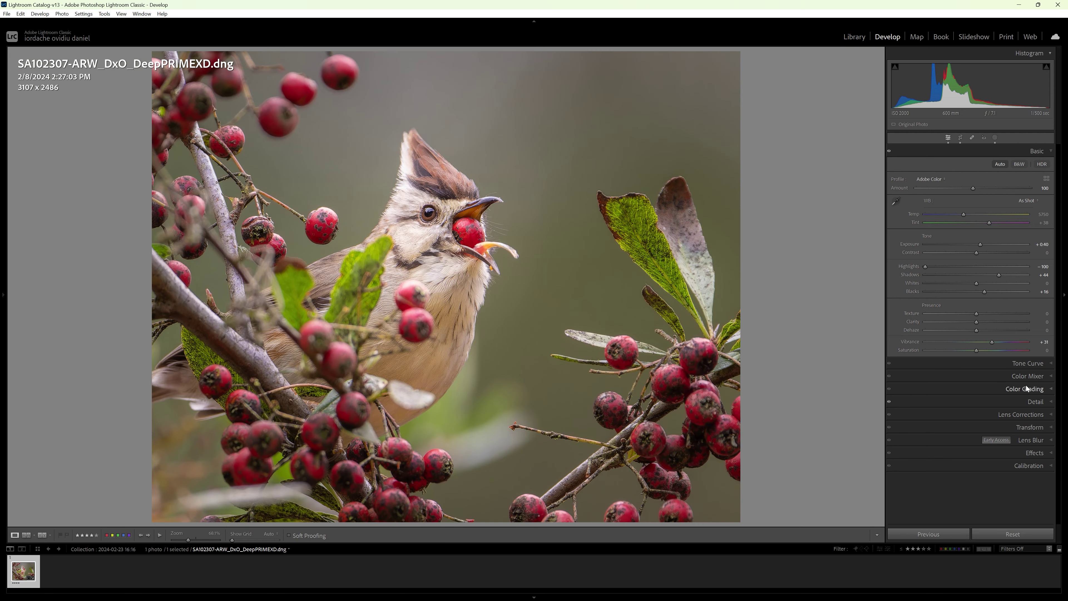
- Set Red and Orange saturation to +20, Red luminance to +12 and Orange luminance to -6 for the whole photo
left_click(1021, 376)
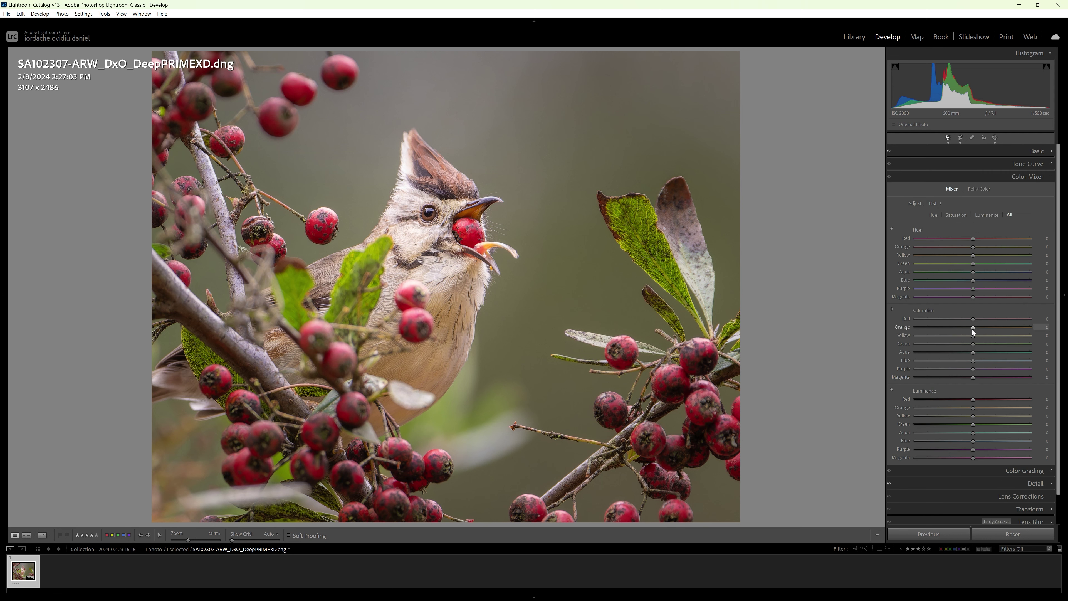
mouse_move(974, 326)
left_mouse_down()
mouse_move(991, 326)
mouse_move(976, 327)
left_mouse_up()
left_click_drag(973, 408, 966, 405)
mouse_move(972, 319)
left_mouse_down()
mouse_move(999, 316)
mouse_move(954, 320)
mouse_move(984, 320)
left_mouse_up()
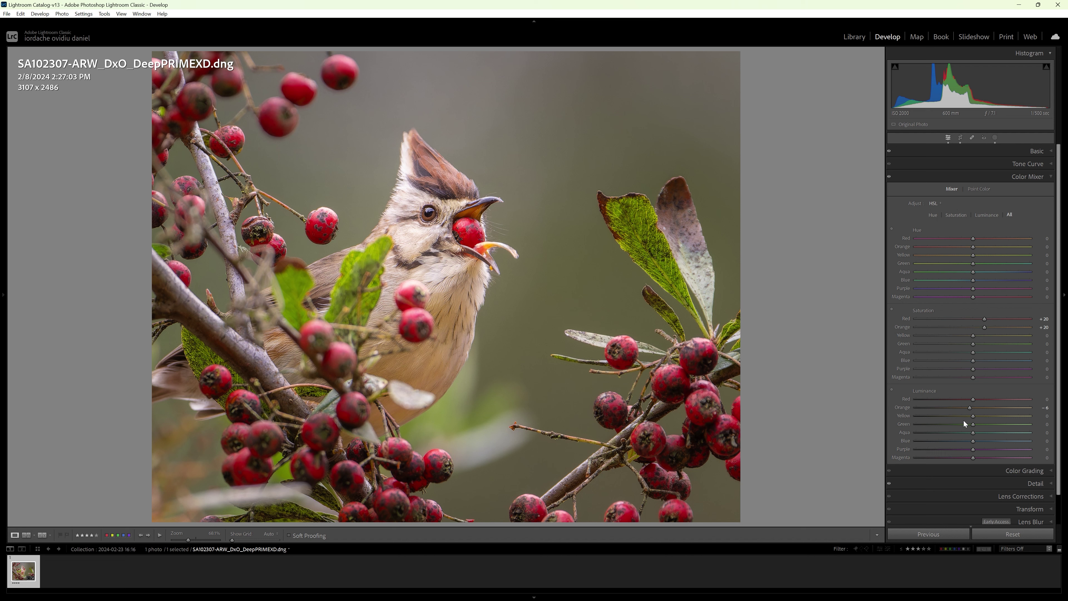
mouse_move(973, 399)
left_mouse_down()
mouse_move(962, 400)
mouse_move(984, 395)
left_mouse_up()
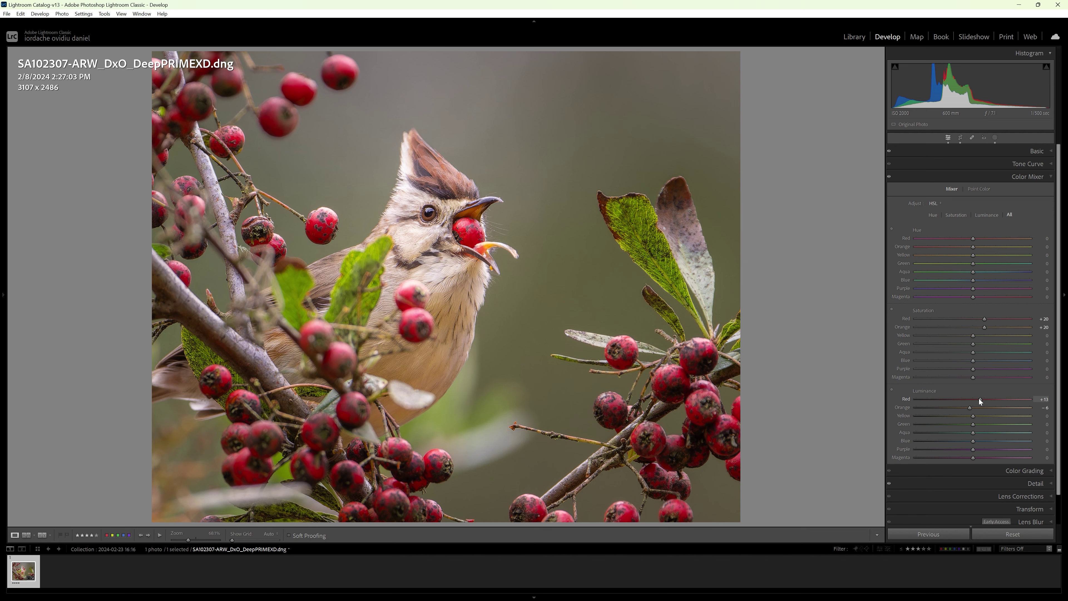
- Examine the bird's colours up close and in full view, and return to the Basic adjustments
left_click(448, 299)
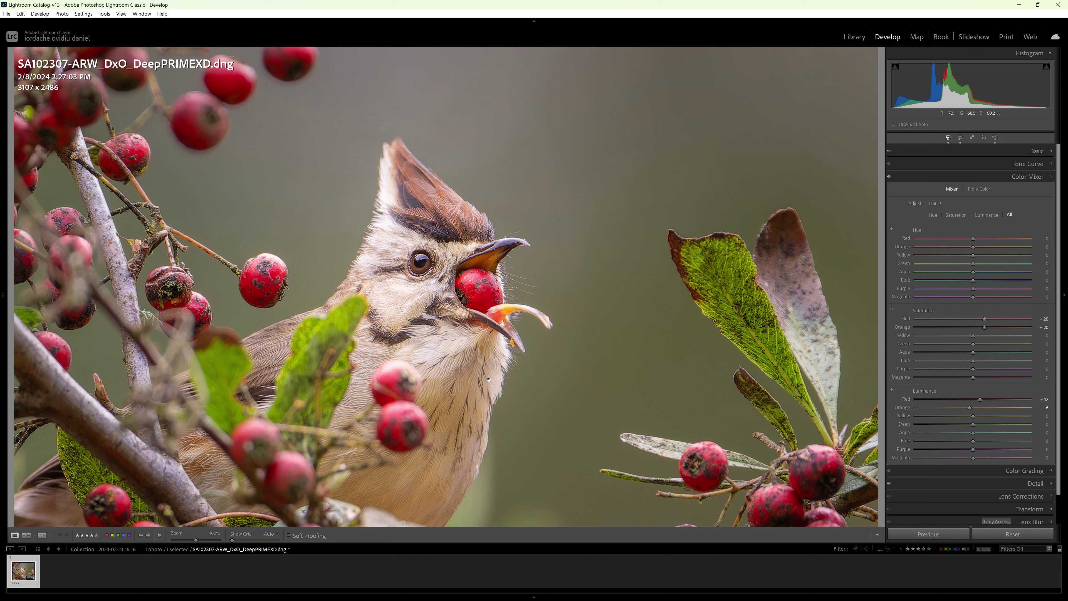
left_click(445, 368)
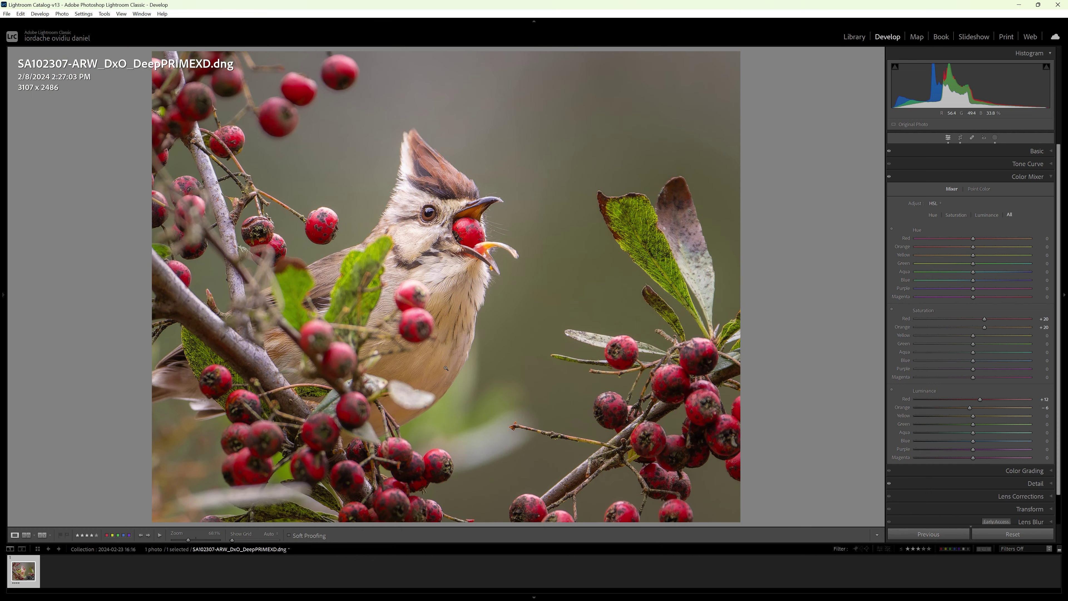
left_click(435, 216)
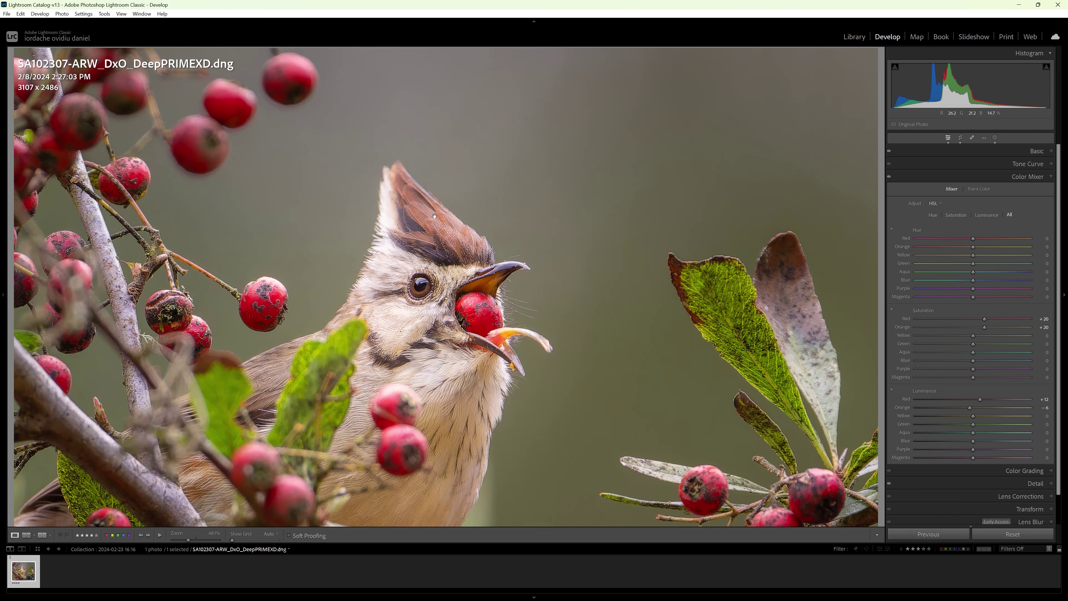
left_click(441, 298)
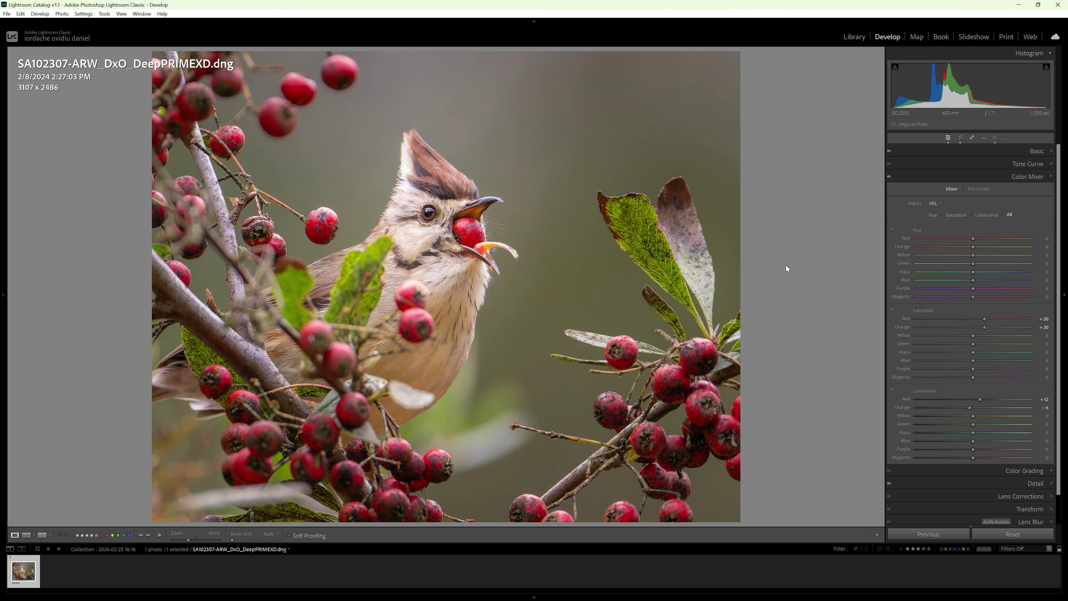
left_click(1028, 176)
left_click(1038, 151)
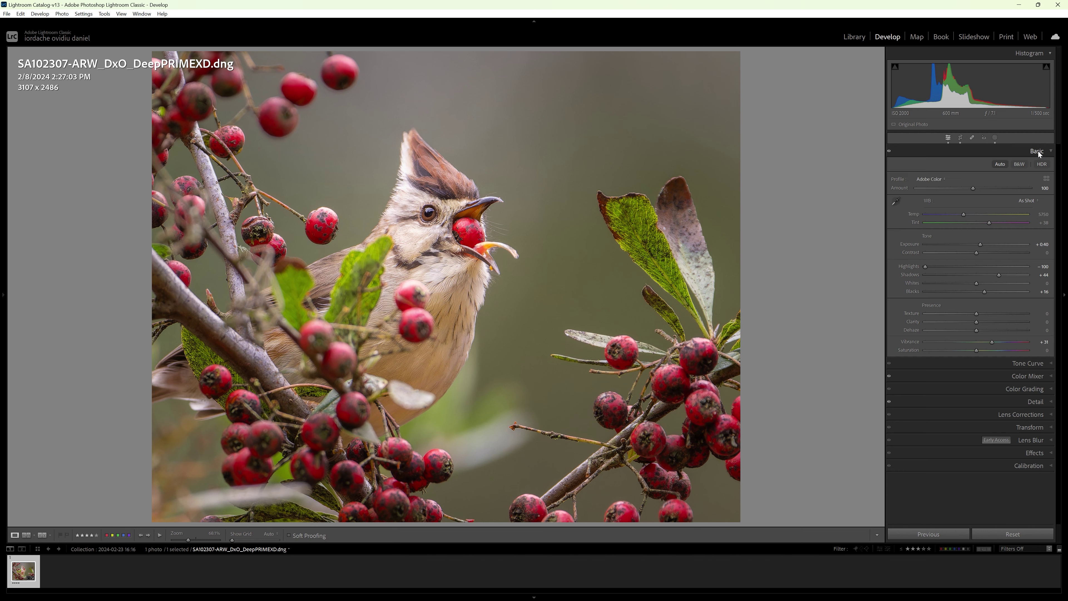